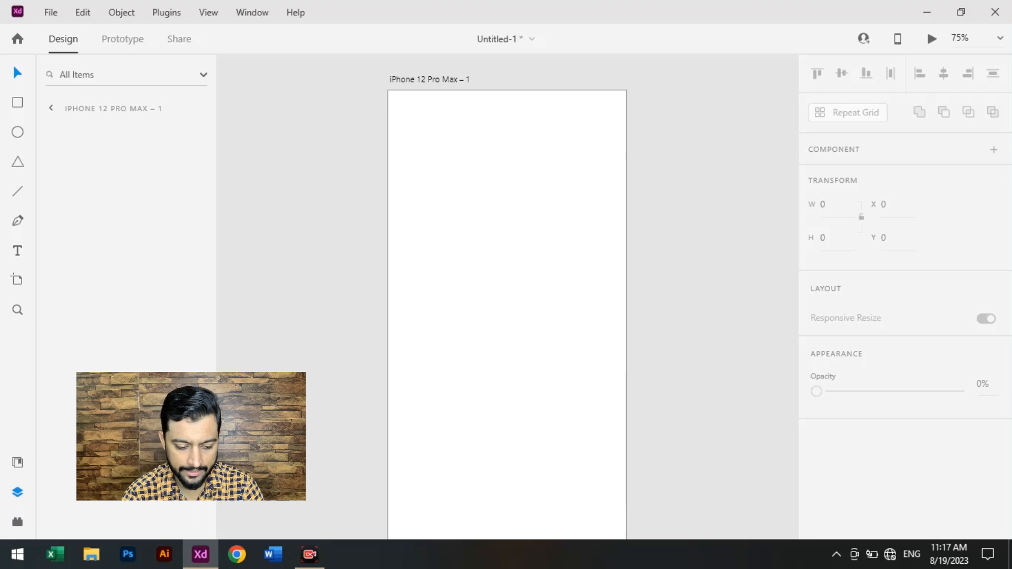
Step: Draw a closed triangle with the Pen tool near the artboard's top, with corners at about (64, 211), (201, 81) and (276, 211)
scroll(507, 316, "down", 3)
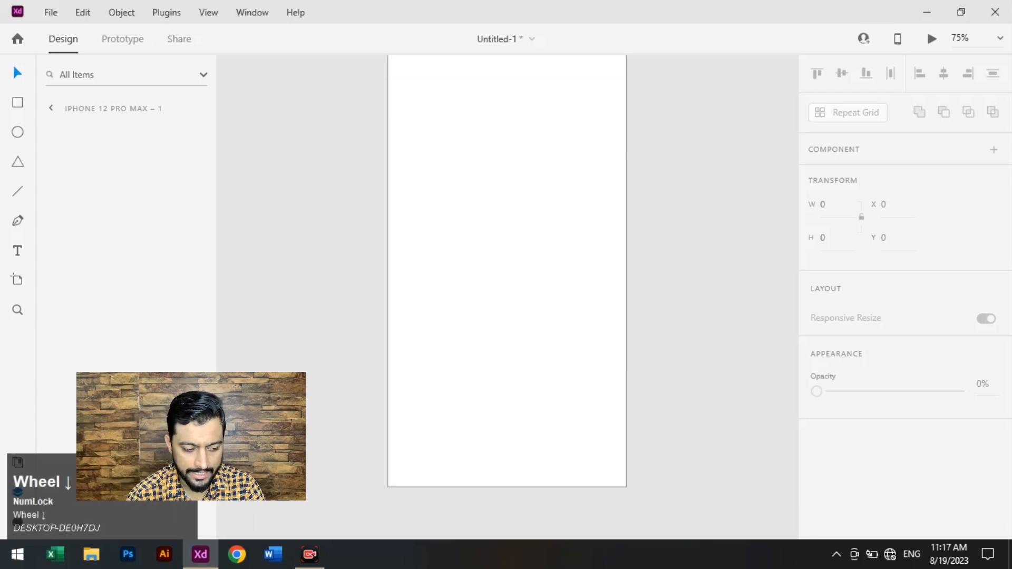
scroll(507, 316, "up", 4)
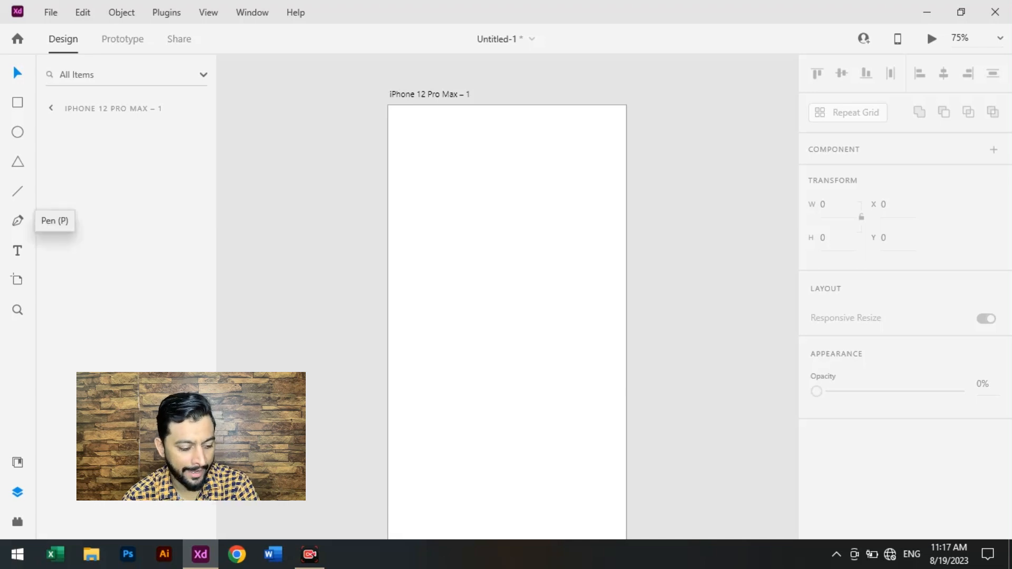
left_click(17, 220)
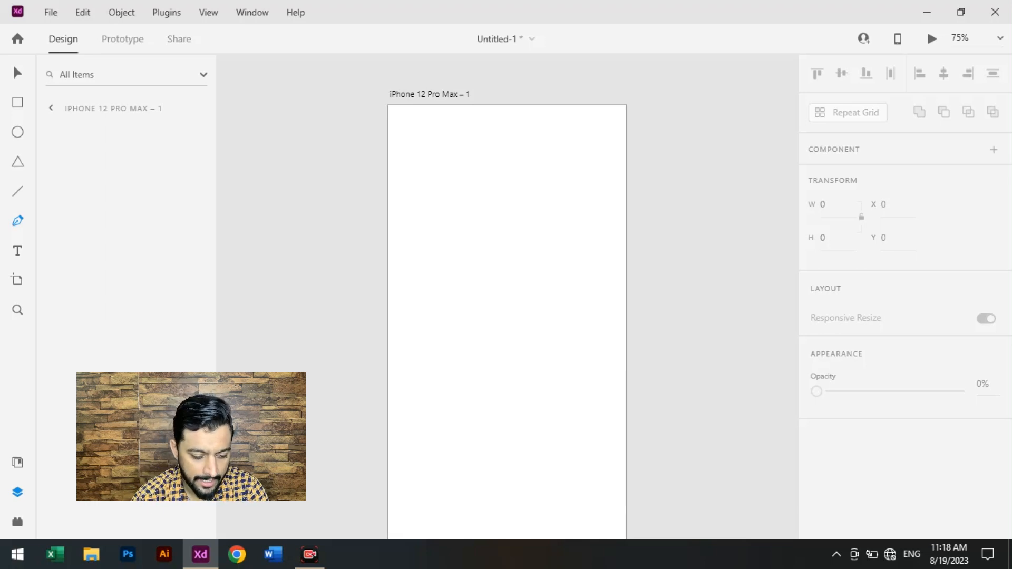
scroll(507, 295, "down", 2)
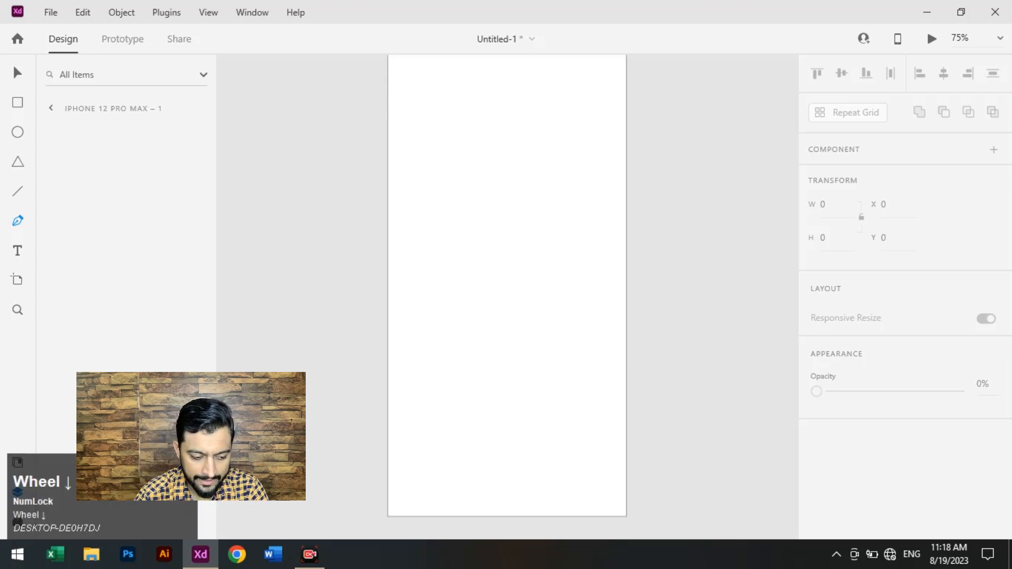
scroll(507, 296, "up", 3)
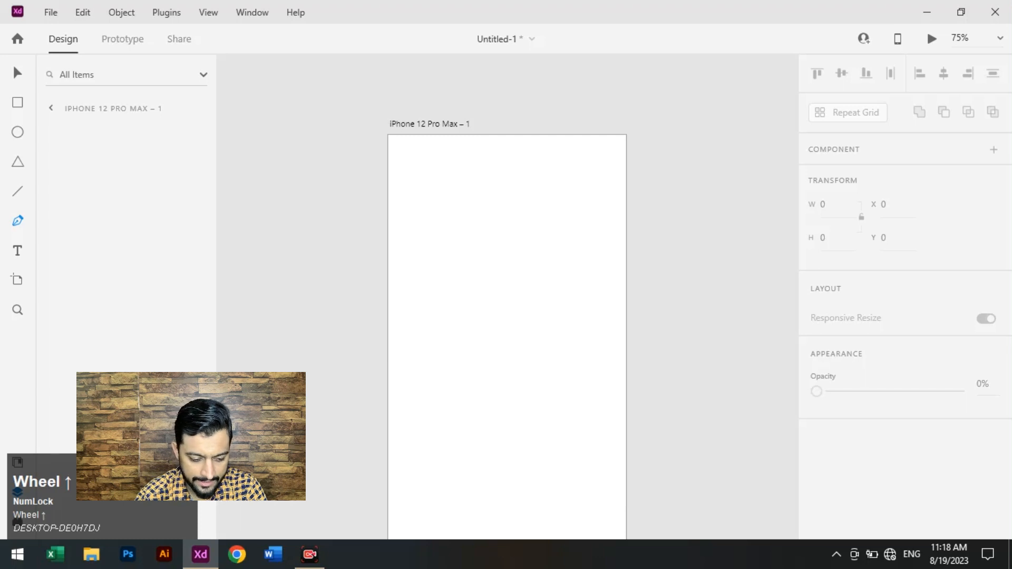
scroll(507, 295, "down", 2)
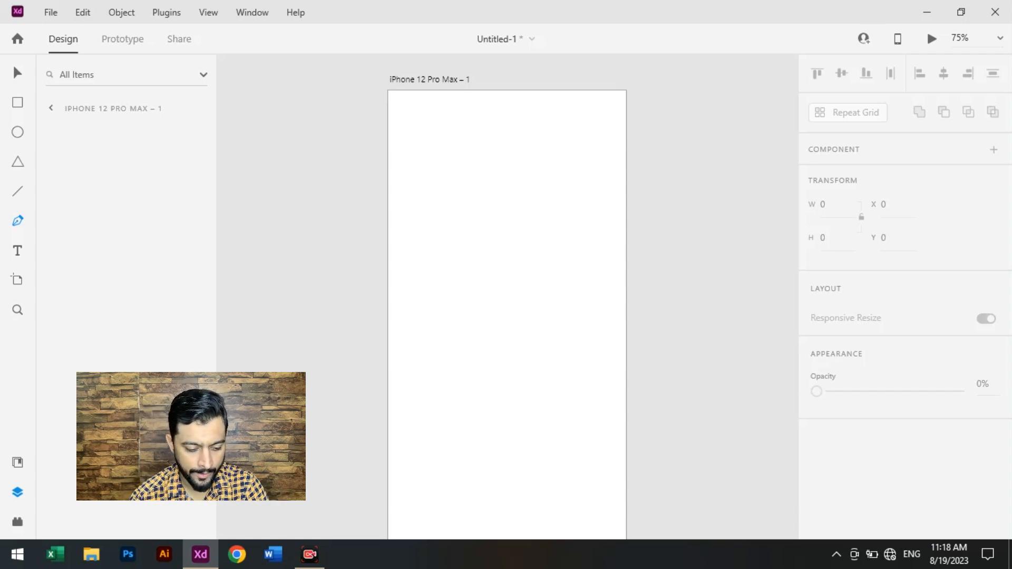
left_click(424, 207)
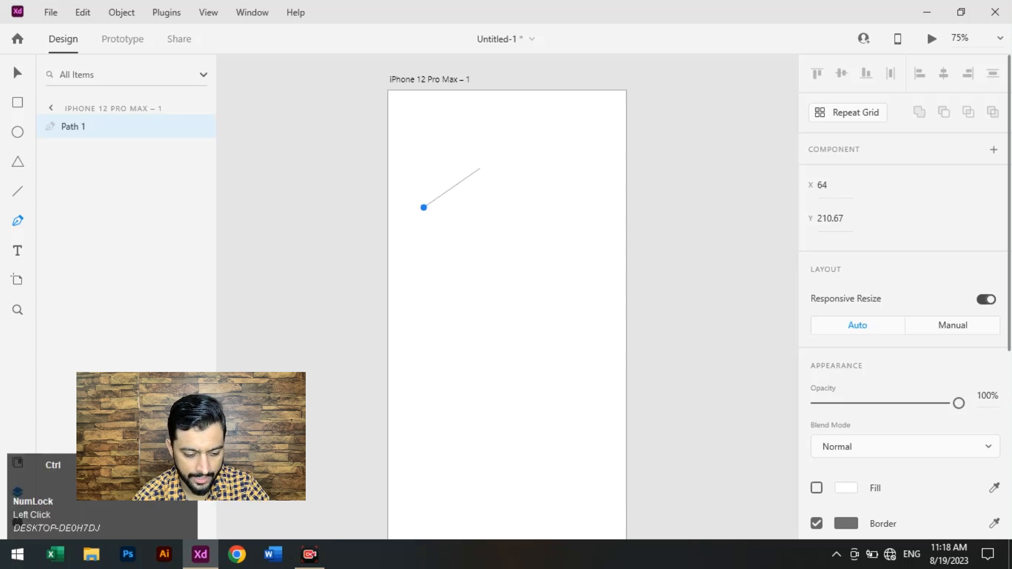
key("ctrl+equal")
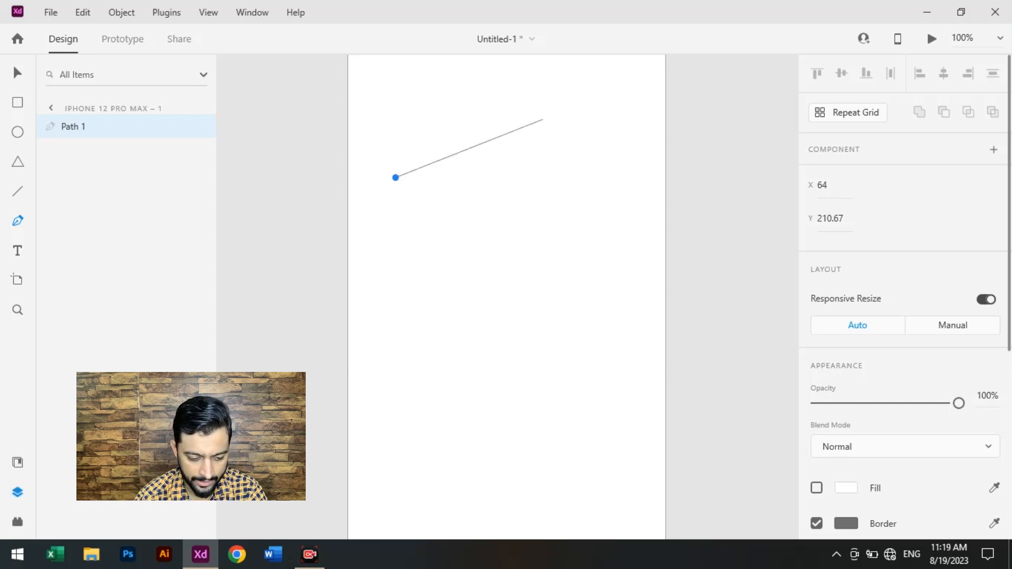
scroll(539, 143, "up", 1)
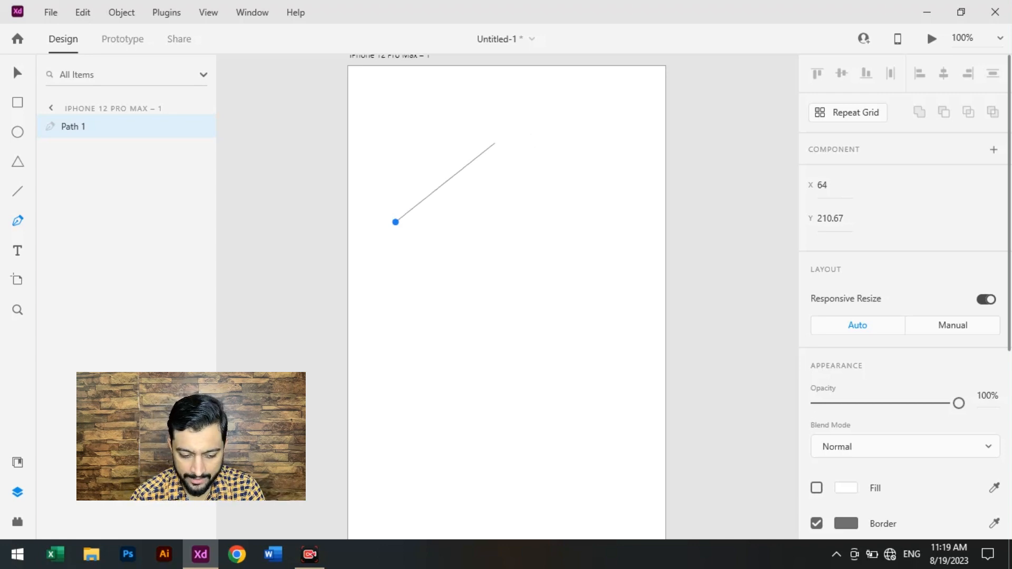
left_click(497, 126)
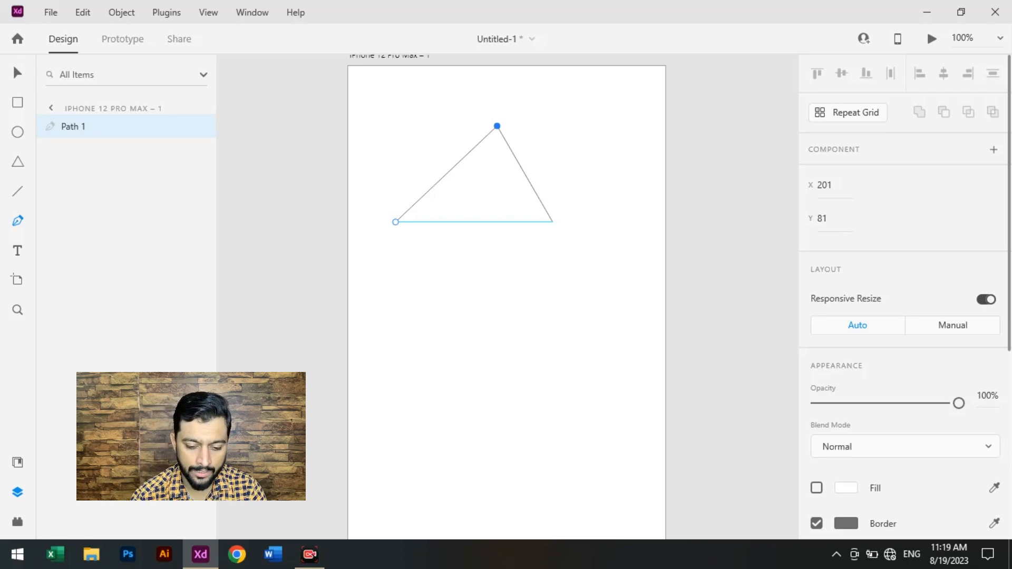
left_click(552, 222)
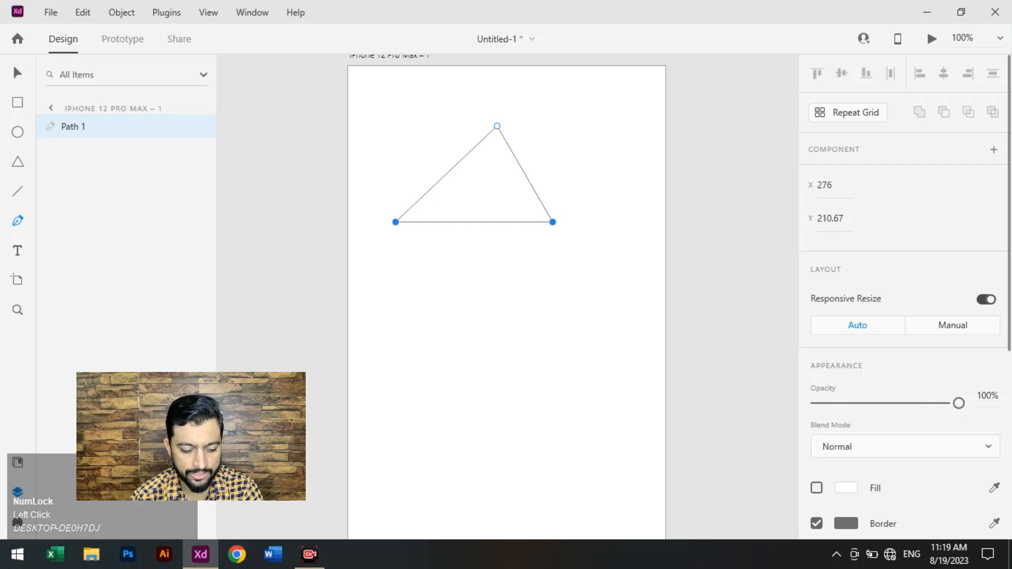
left_click(396, 222)
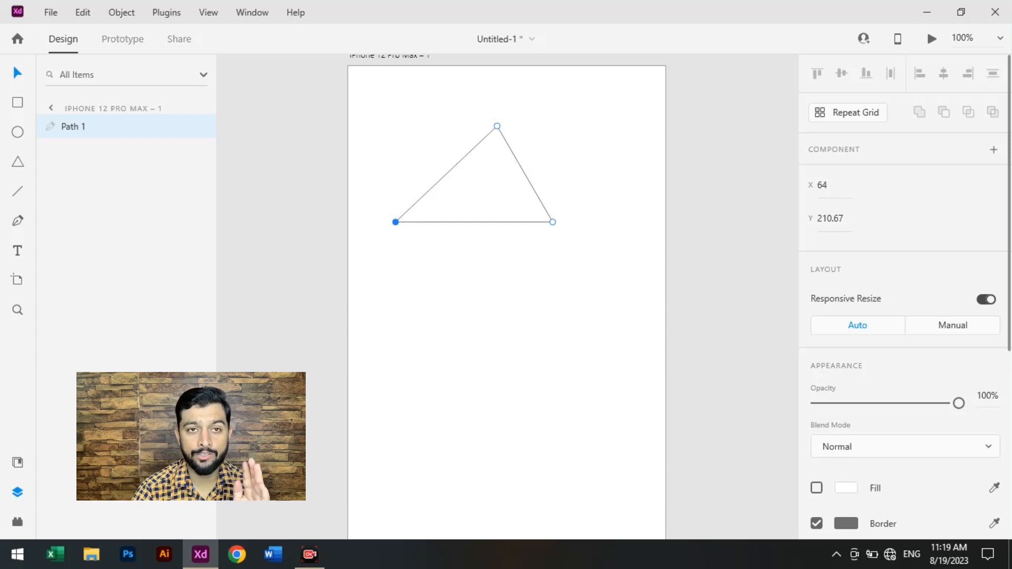
Step: Practise selecting the triangle's anchor points singly and together, ending with only the right base corner selected
left_click(519, 222)
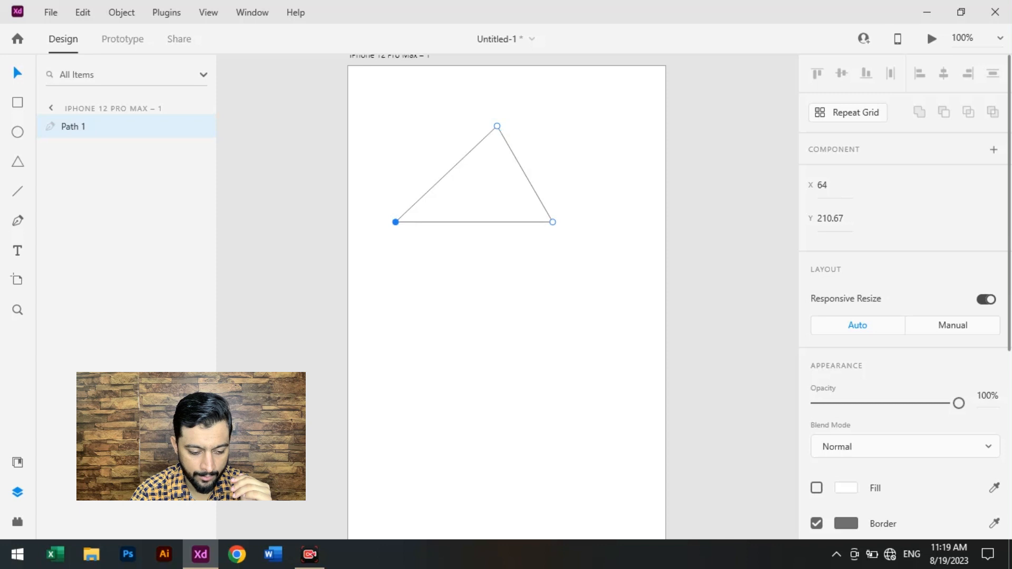
left_click(395, 222)
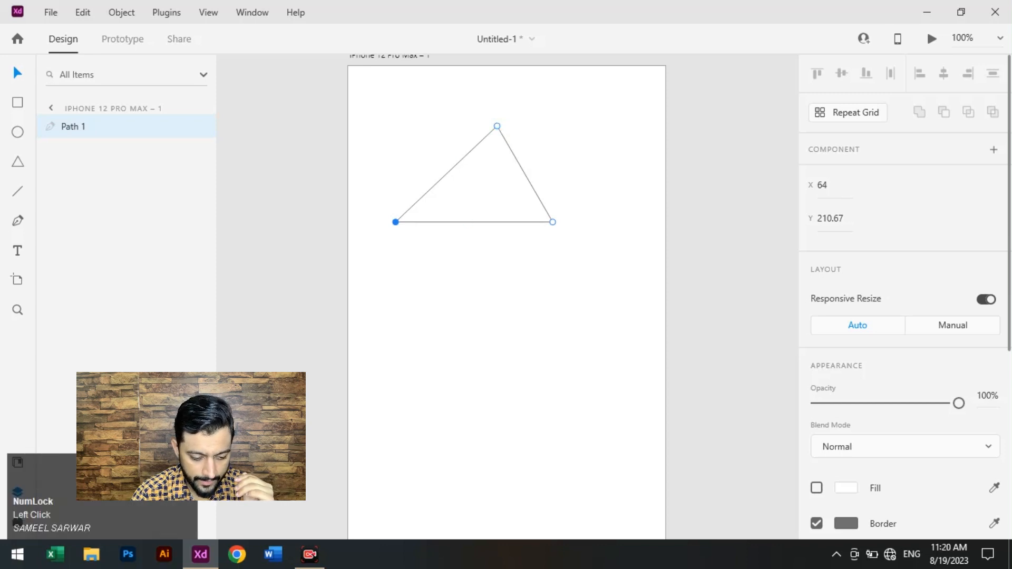
left_click_drag(475, 187, 487, 206)
left_click_drag(425, 124, 558, 251)
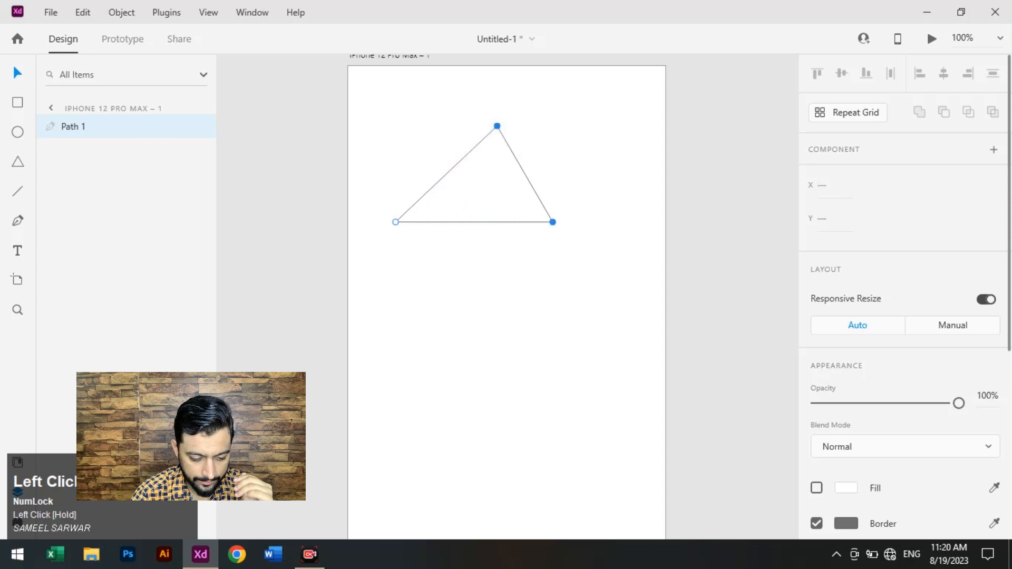
left_click_drag(515, 198, 553, 252)
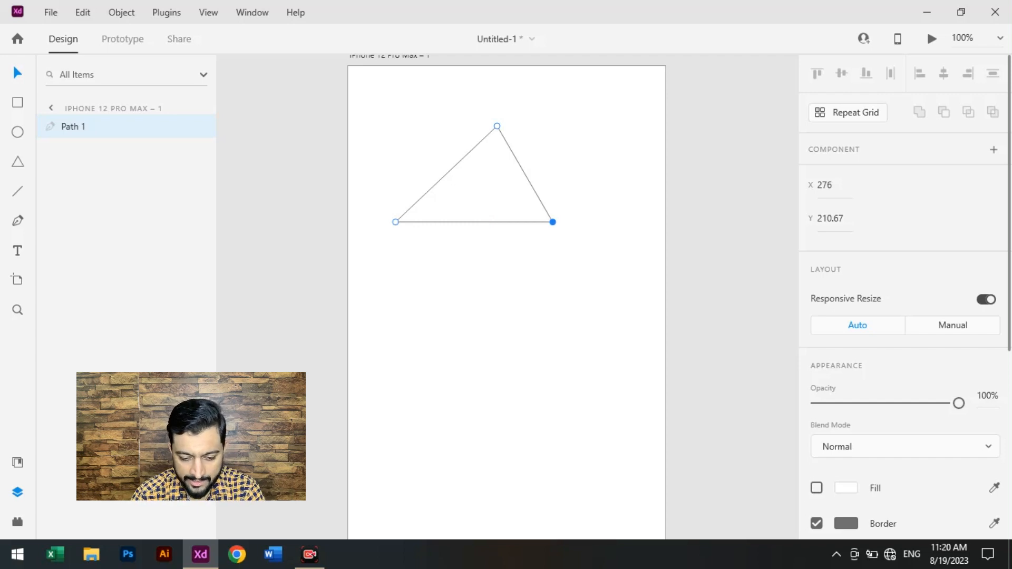
Step: Enable the triangle's fill and set it to a solid teal green
scroll(904, 295, "down", 5)
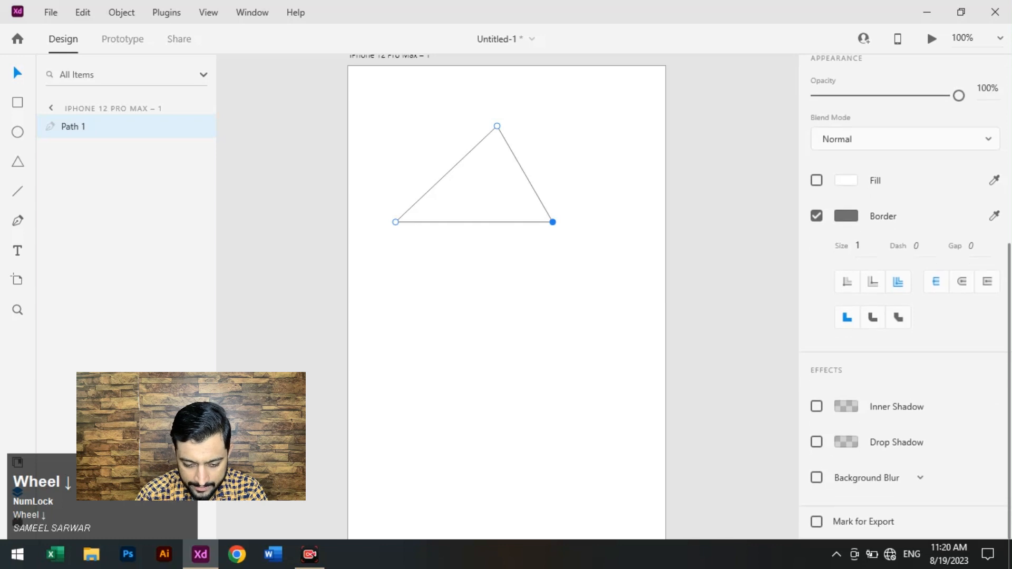
left_click(816, 180)
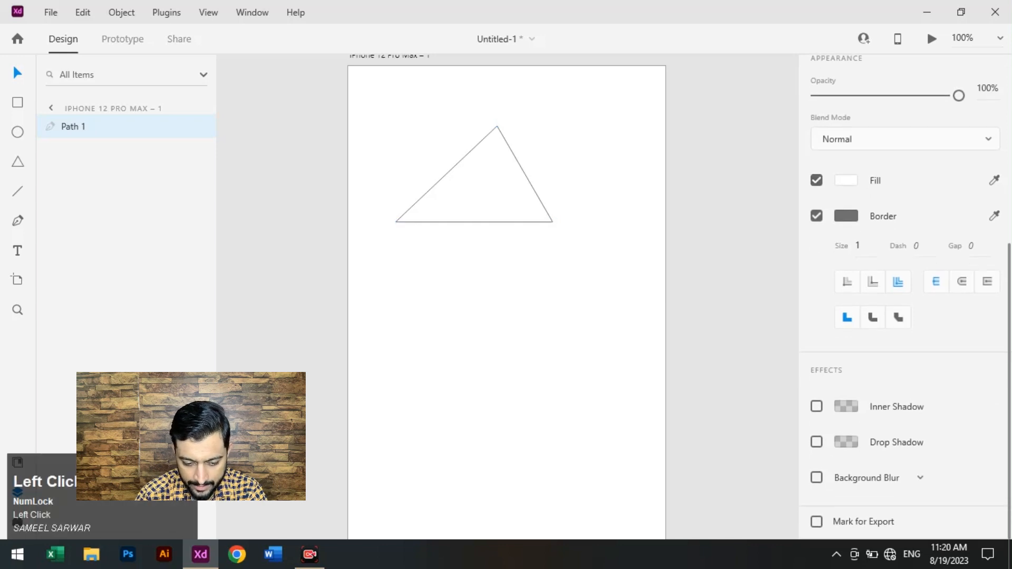
left_click(846, 180)
left_click(738, 95)
left_click(736, 141)
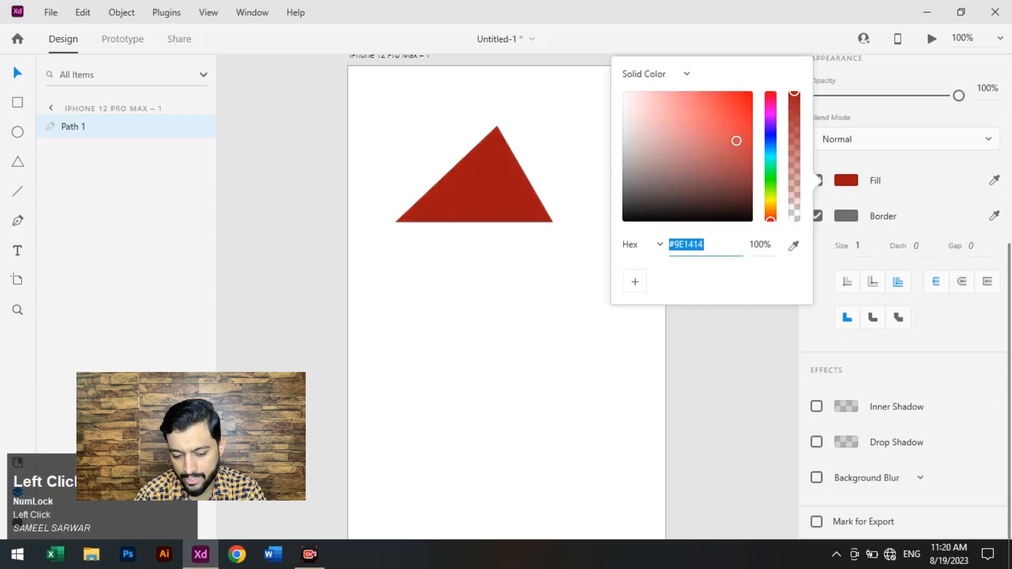
mouse_move(736, 140)
left_mouse_down()
mouse_move(743, 106)
mouse_move(744, 140)
left_mouse_up()
left_click(771, 162)
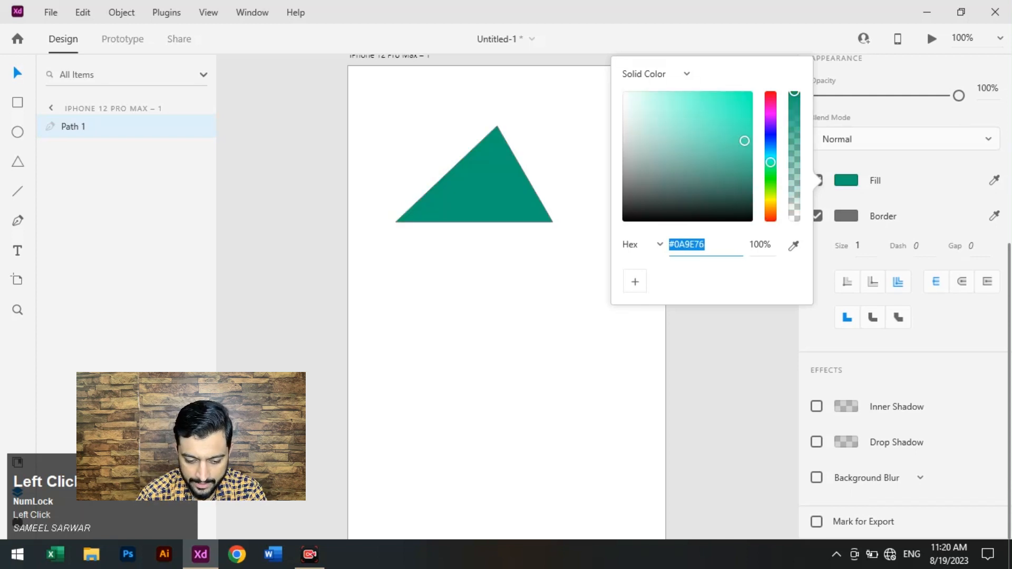
key("Escape")
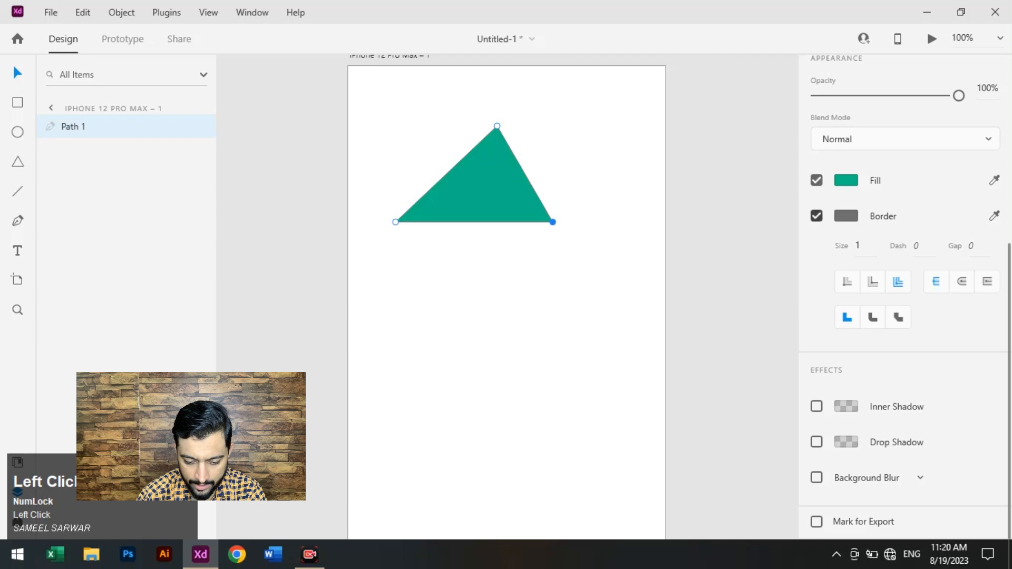
key("Escape")
Step: Set the triangle's border colour to a bright green
left_click(817, 323)
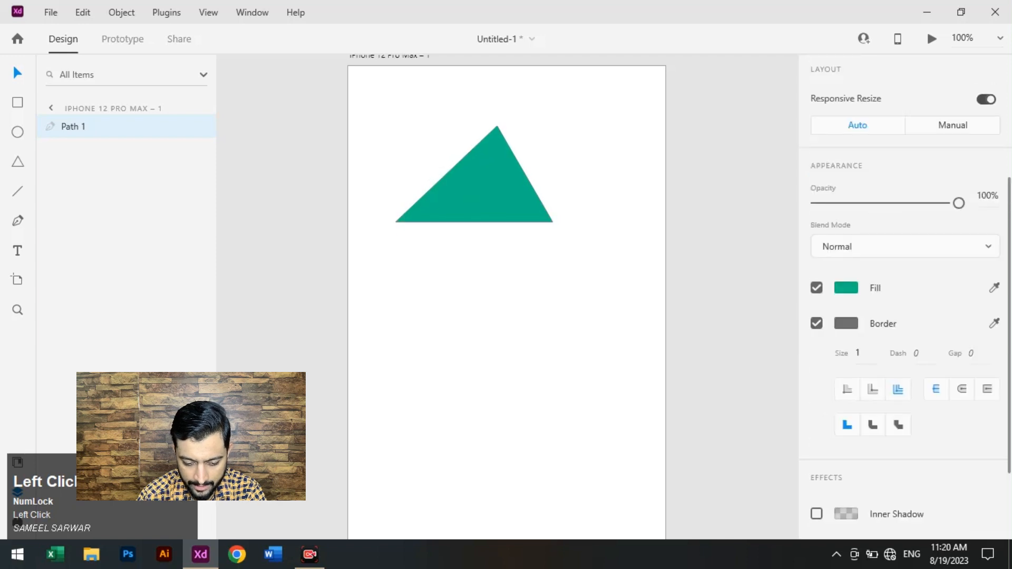
left_click(846, 323)
left_click_drag(727, 264, 743, 231)
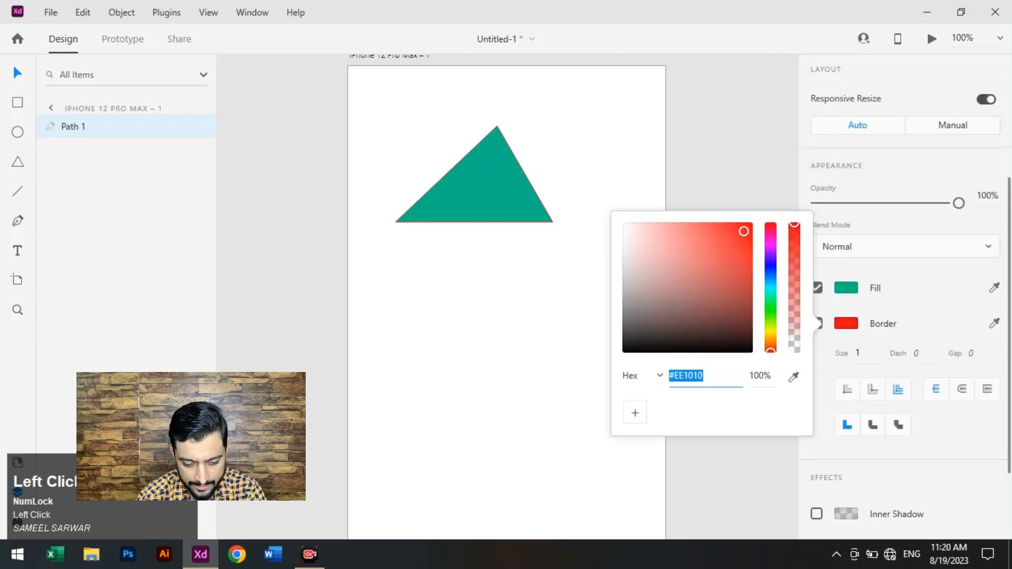
mouse_move(771, 290)
left_mouse_down()
mouse_move(770, 261)
mouse_move(770, 310)
left_mouse_up()
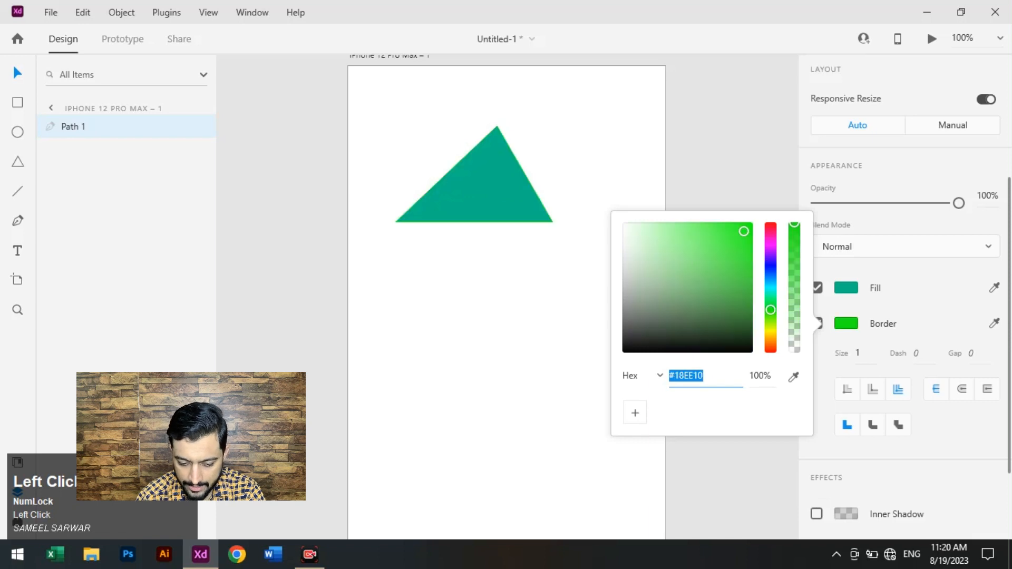
left_click_drag(746, 236, 747, 226)
left_click(730, 182)
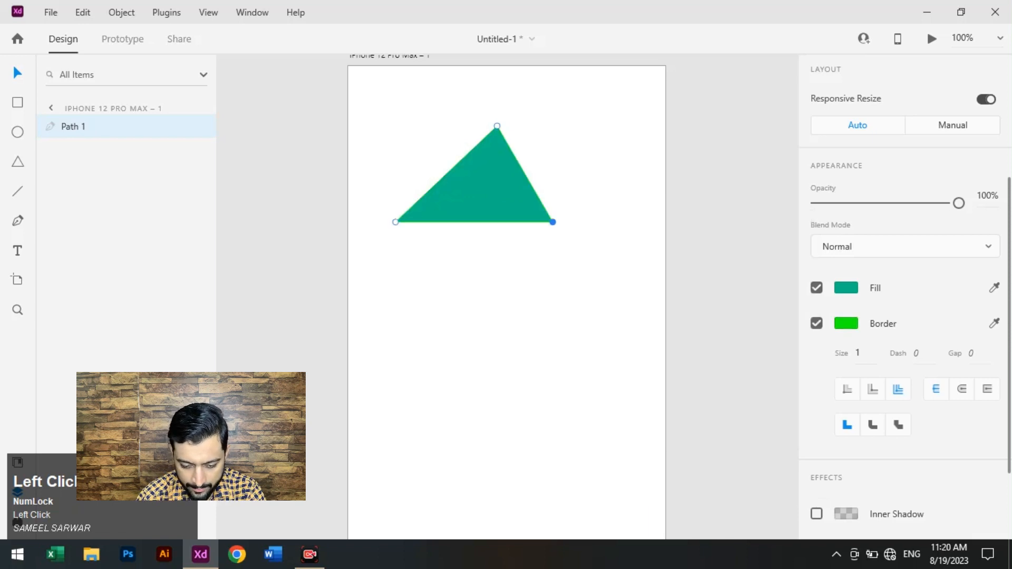
Step: Try the Lighten and Color Burn blend modes on the triangle, then restore Normal
left_click(896, 246)
left_click(844, 214)
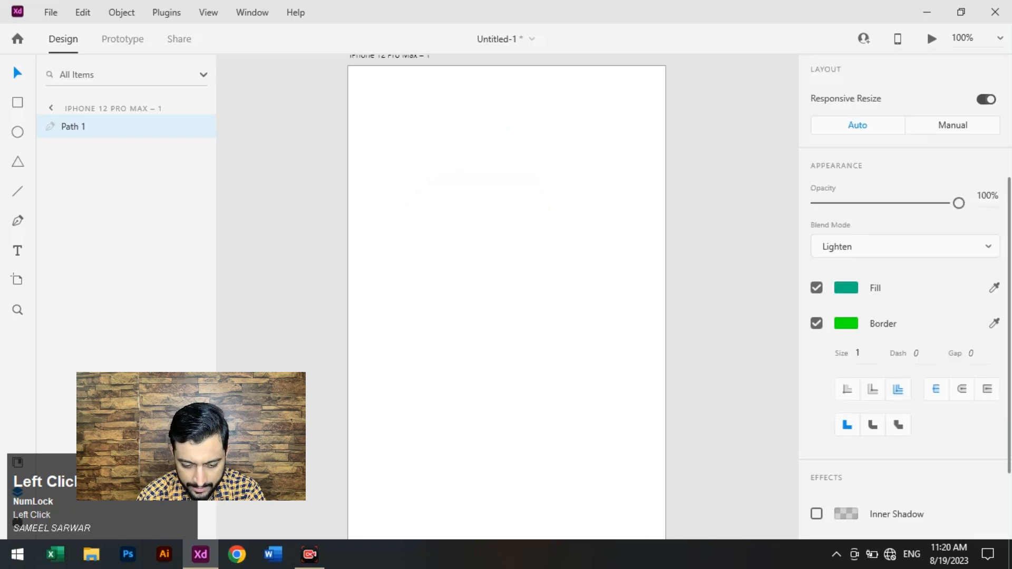
left_click(896, 246)
left_click(840, 186)
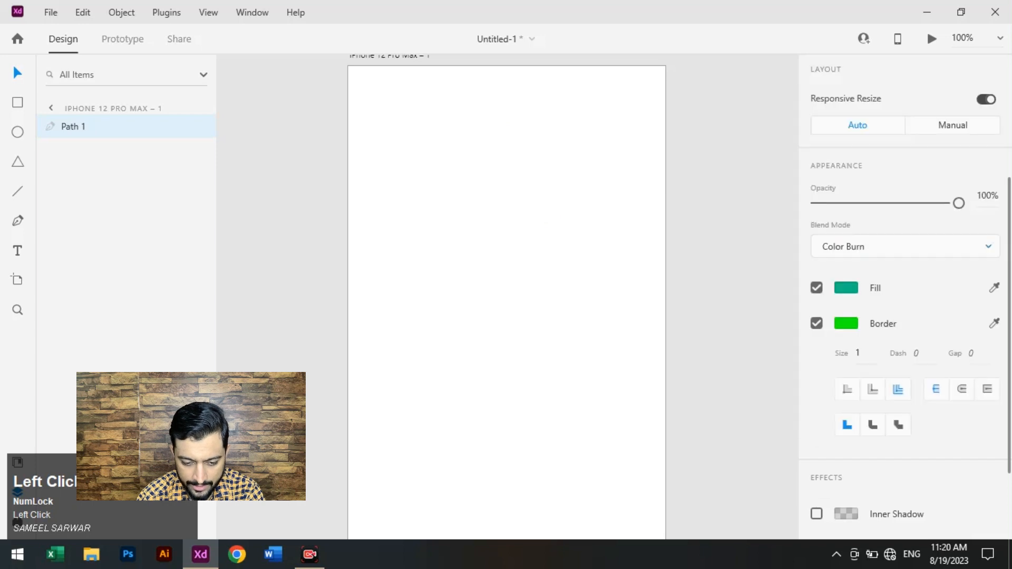
left_click(896, 246)
left_click(843, 65)
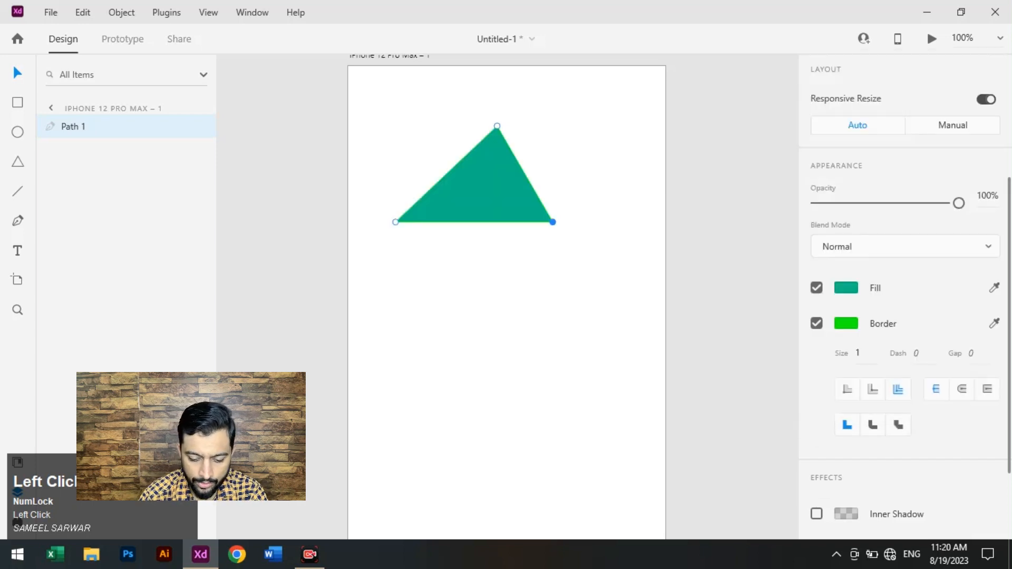
Step: Set the triangle's border corners to a round join
left_click(873, 425)
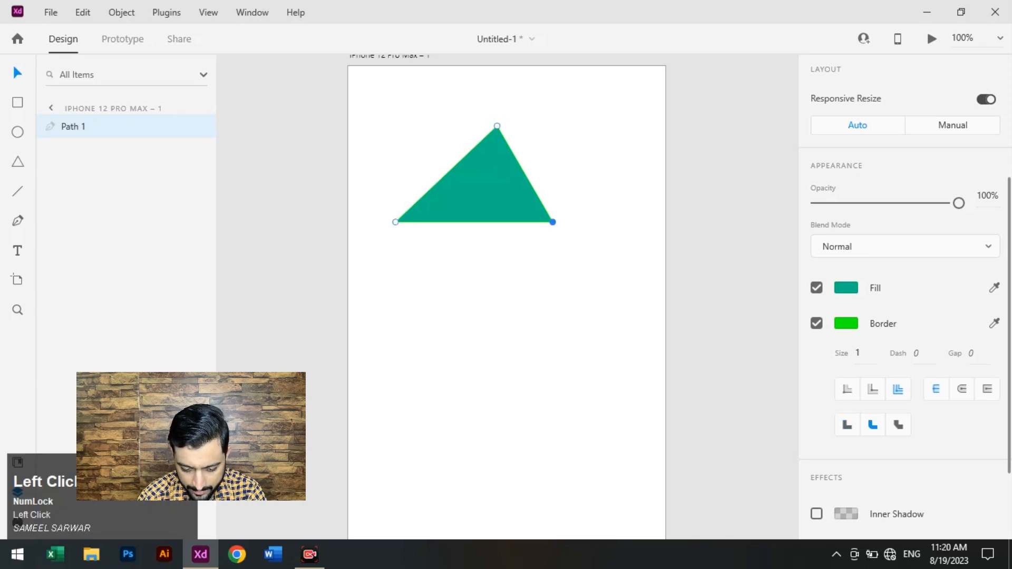
scroll(904, 295, "down", 2)
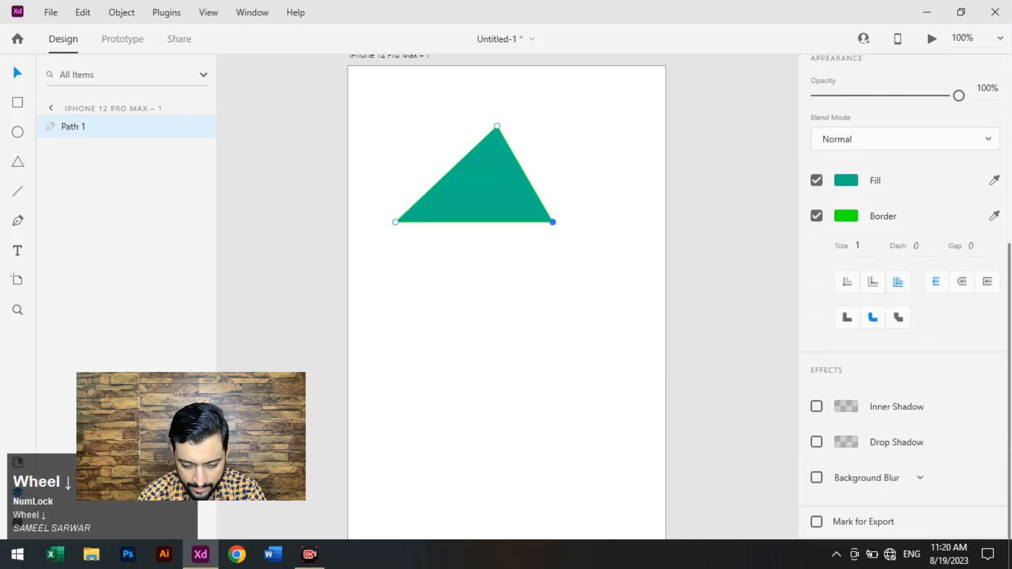
scroll(904, 295, "up", 6)
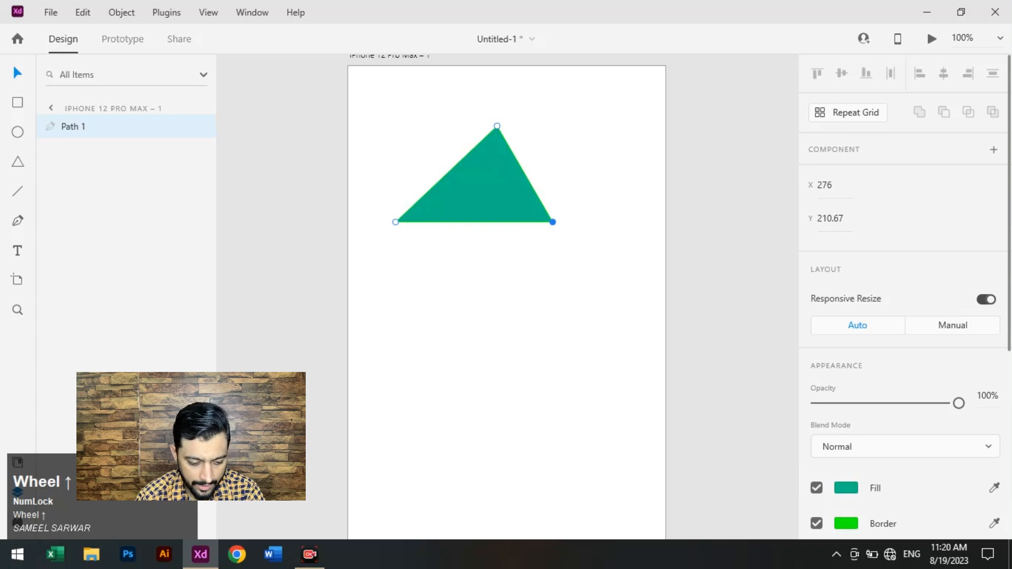
Step: Turn off the triangle's fill and set its border colour to black (#010101)
left_click(503, 206)
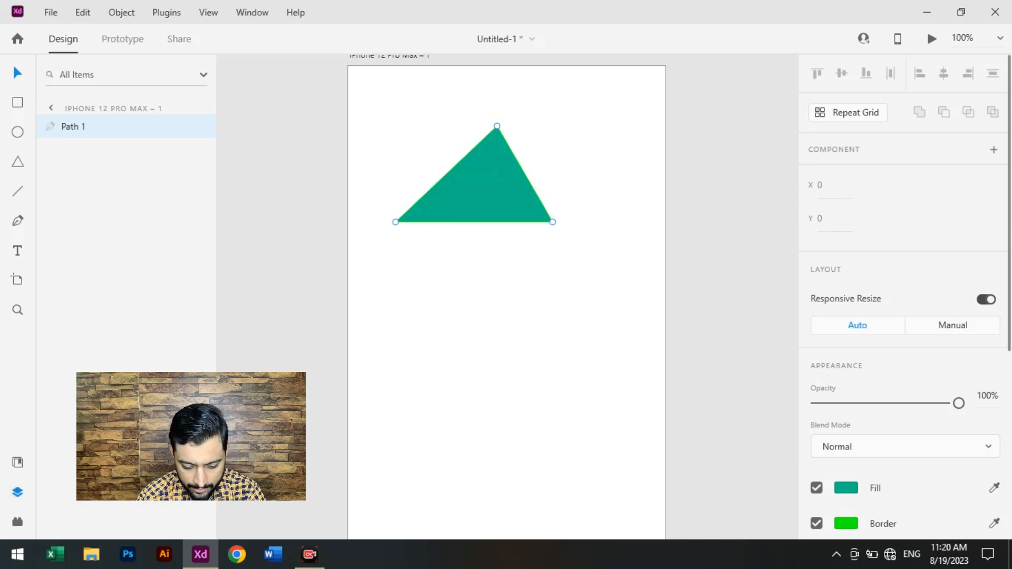
left_click(816, 487)
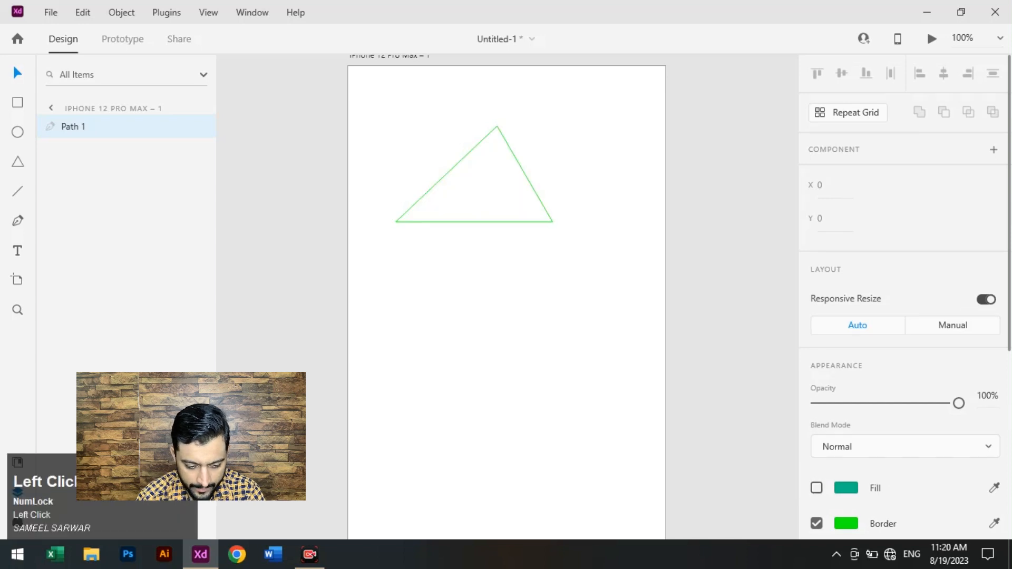
scroll(506, 295, "down", 1)
scroll(846, 369, "down", 5)
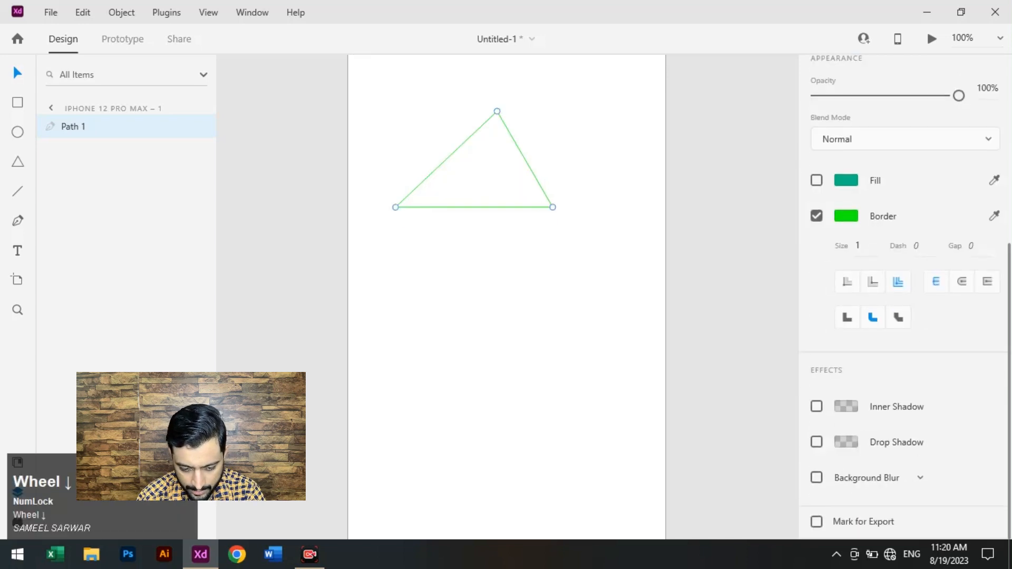
left_click(846, 216)
left_click_drag(722, 243, 702, 243)
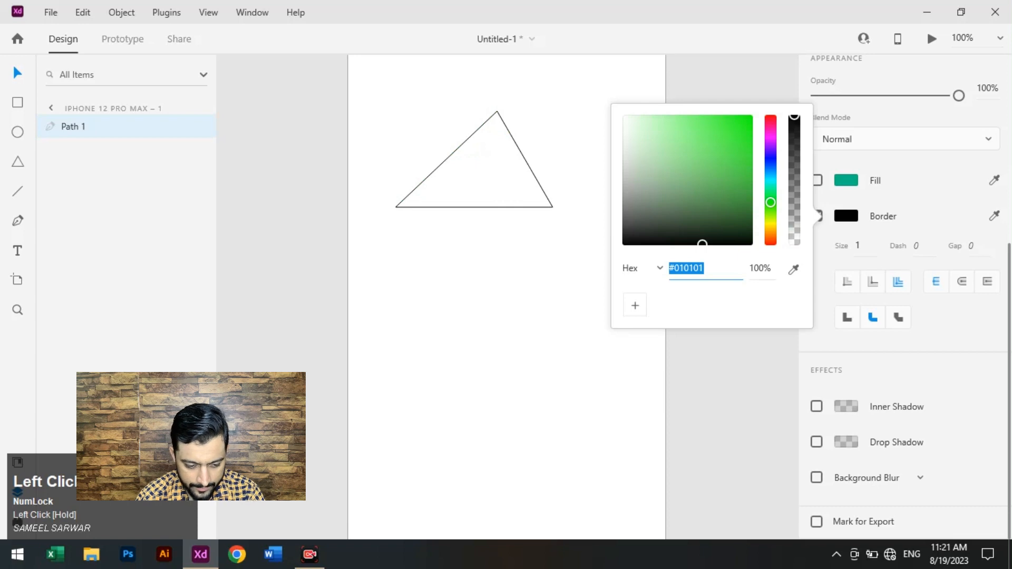
Step: Move the triangle on the artboard to about X 123, Y 70
left_click(508, 298)
scroll(508, 297, "up", 5)
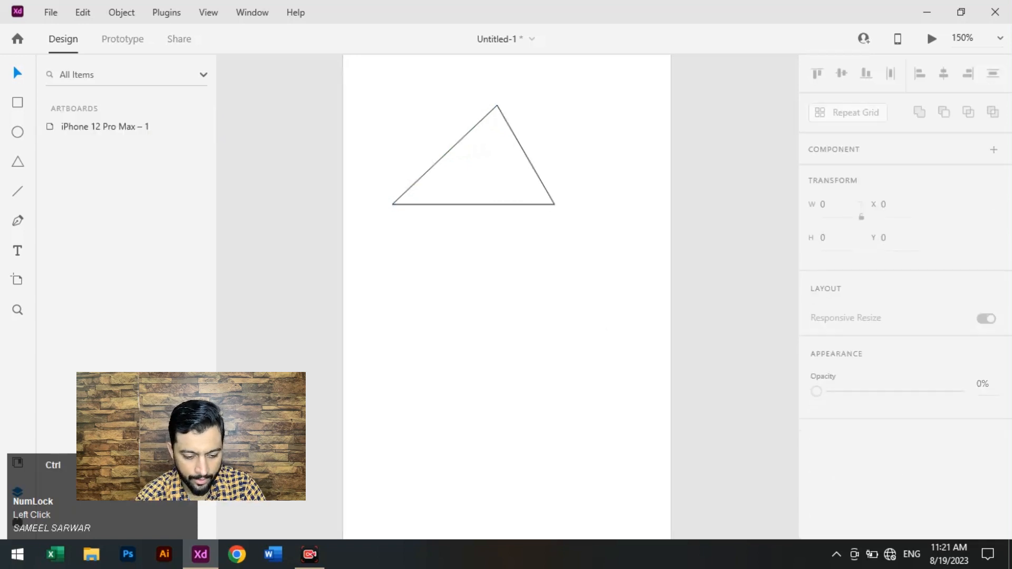
scroll(509, 297, "up", 2)
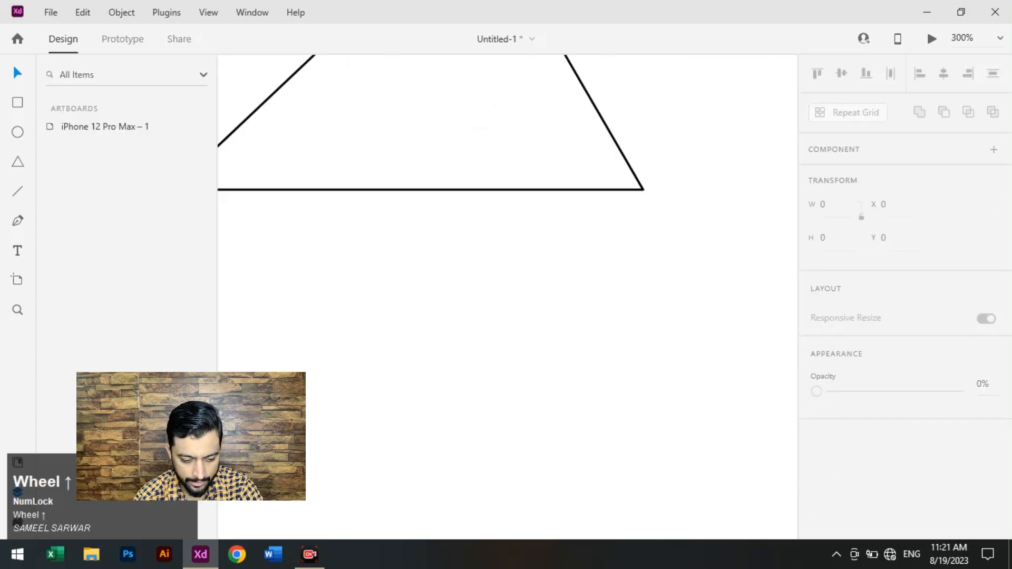
key("space")
left_click_drag(508, 298, 584, 488)
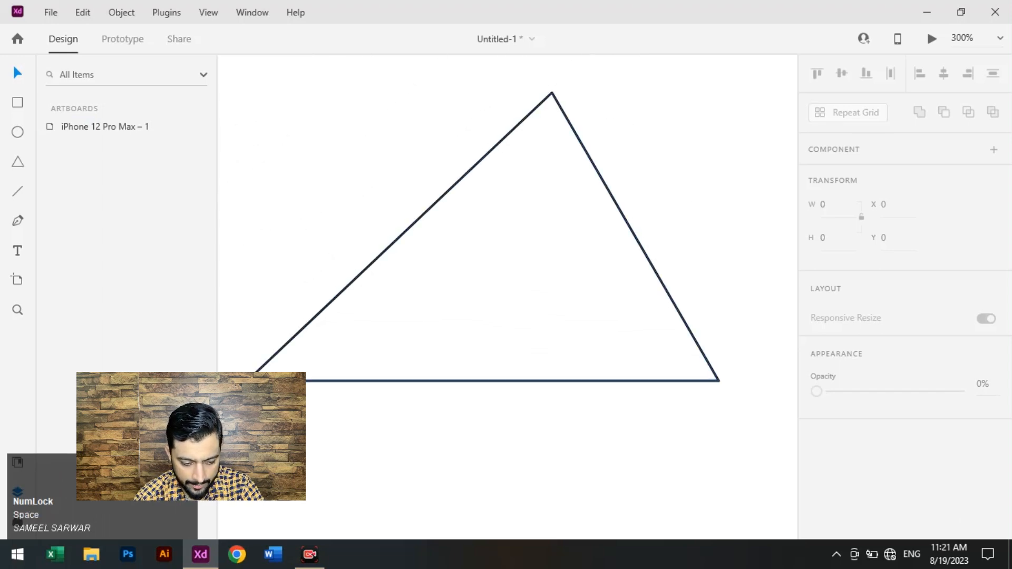
left_click(512, 315)
left_click_drag(512, 315, 523, 346)
key("ctrl+minus")
key("ctrl+minus")
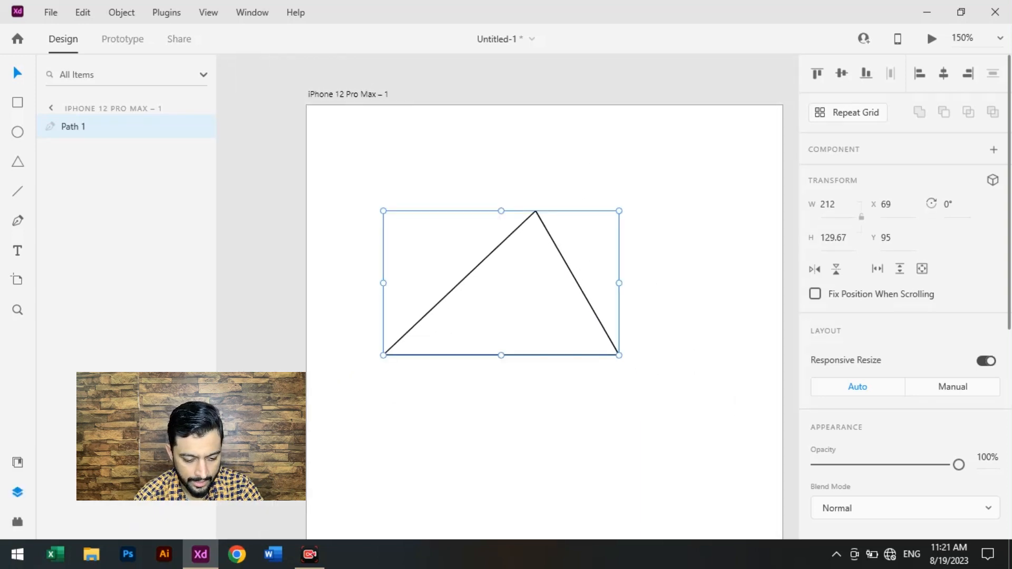
left_click_drag(524, 346, 583, 283)
Step: Try to place a Pen tool anchor point on the triangle's long slanted edge, and discard it
key("p")
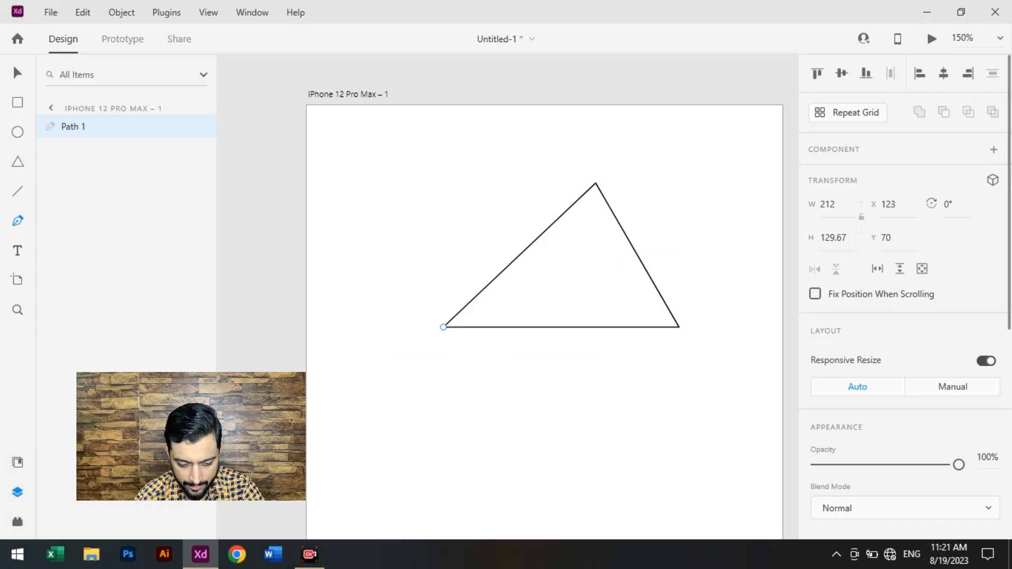
left_click(511, 263)
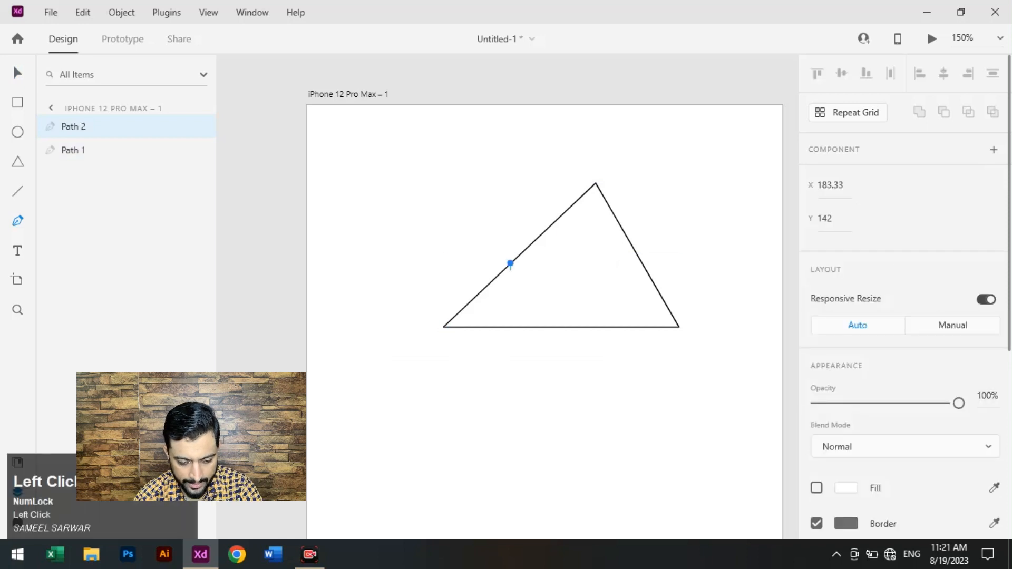
key("ctrl+z")
left_click(510, 263)
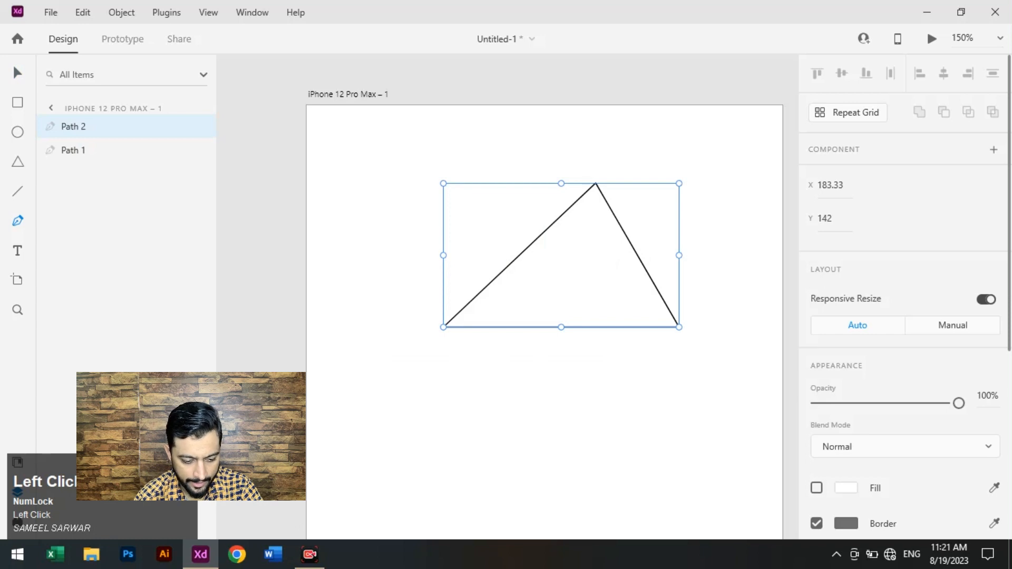
key("Escape")
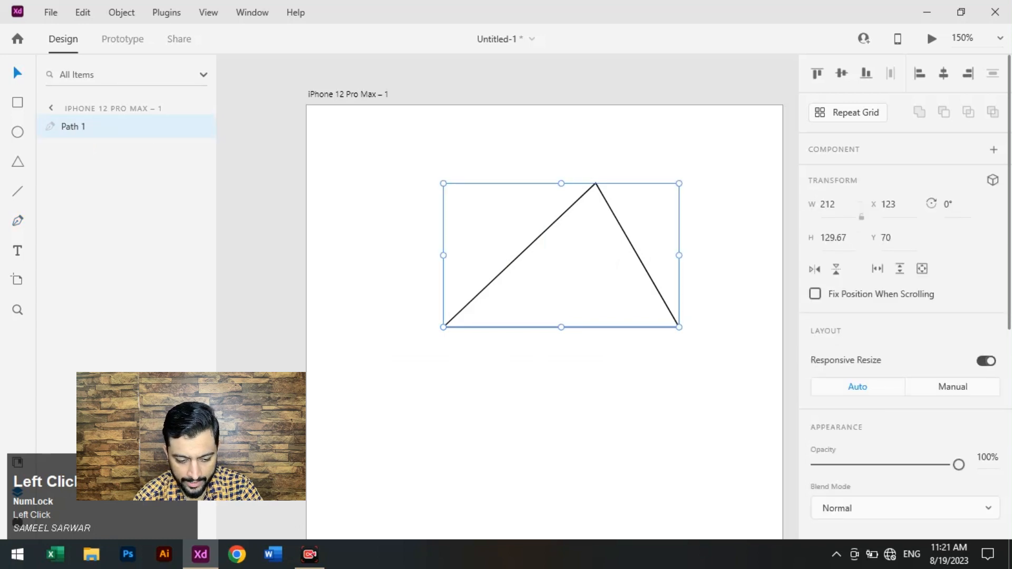
Step: Move the triangle to about X 82, Y 31 and scale it down proportionally to about 91 by 56
left_click(527, 358)
left_click(560, 327)
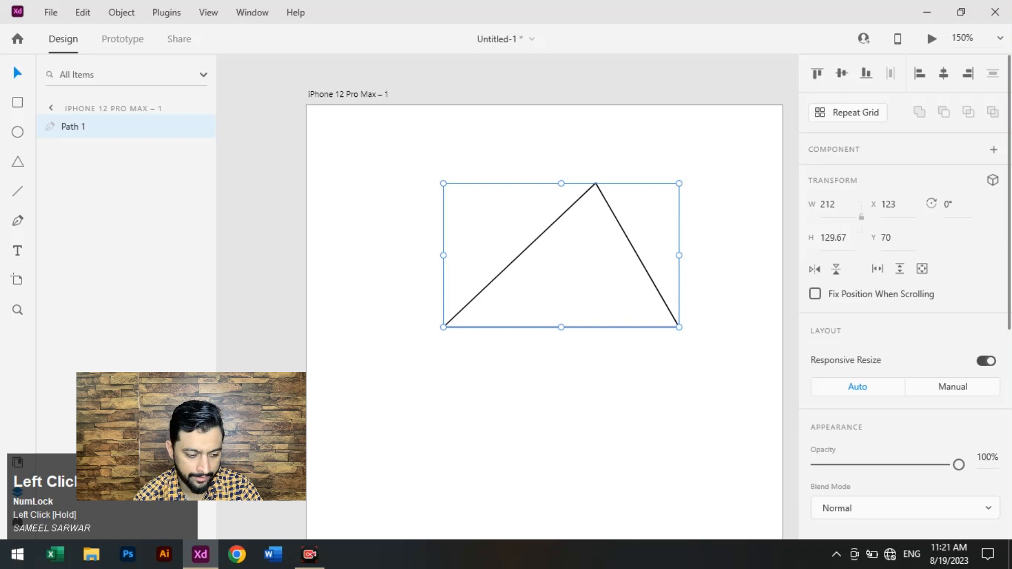
left_click_drag(561, 327, 516, 283)
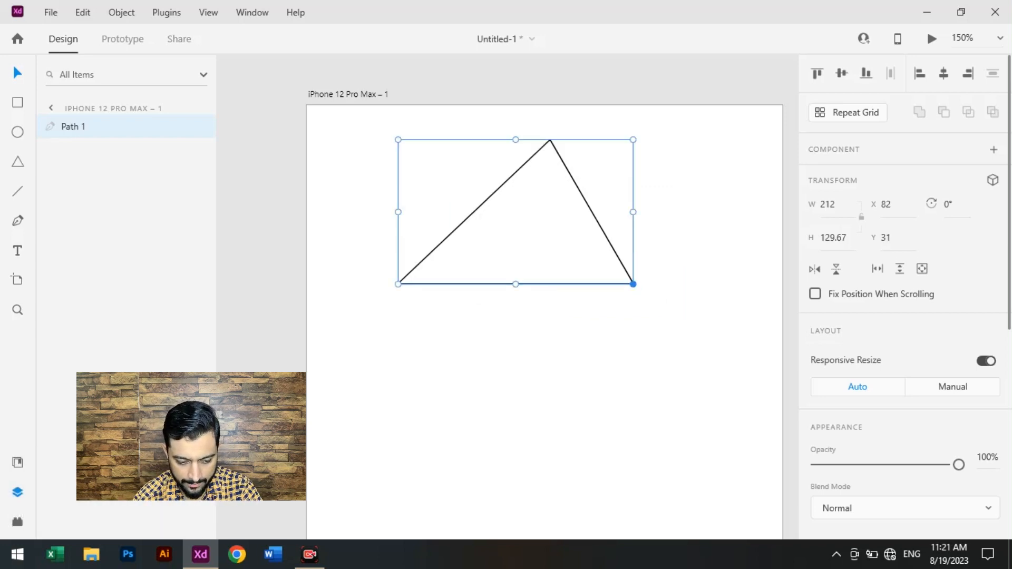
left_click_drag(633, 284, 499, 202)
Step: Draw a closed, irregular path with 21 anchor points below the triangle using the Pen tool
key("p")
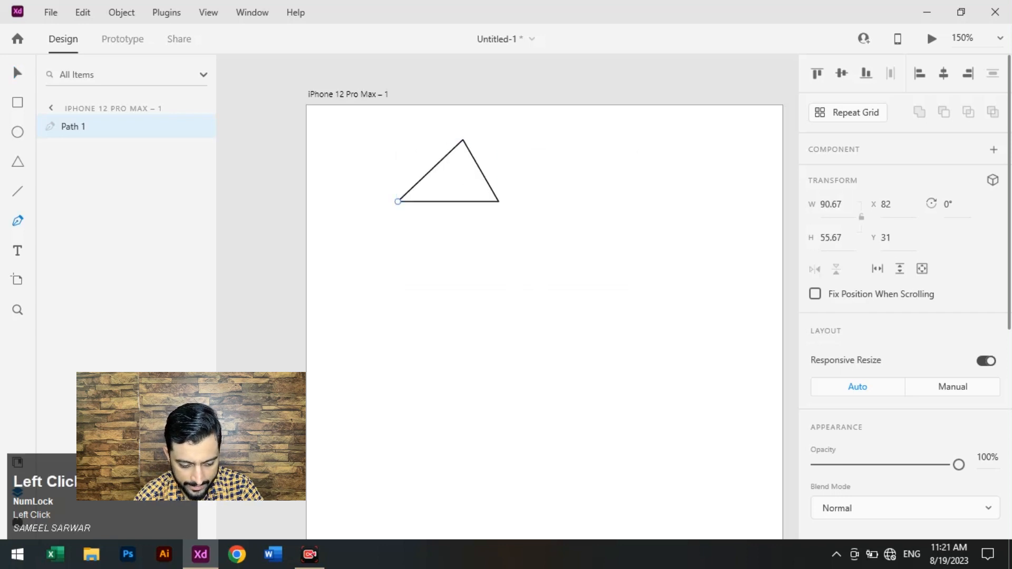
left_click(417, 333)
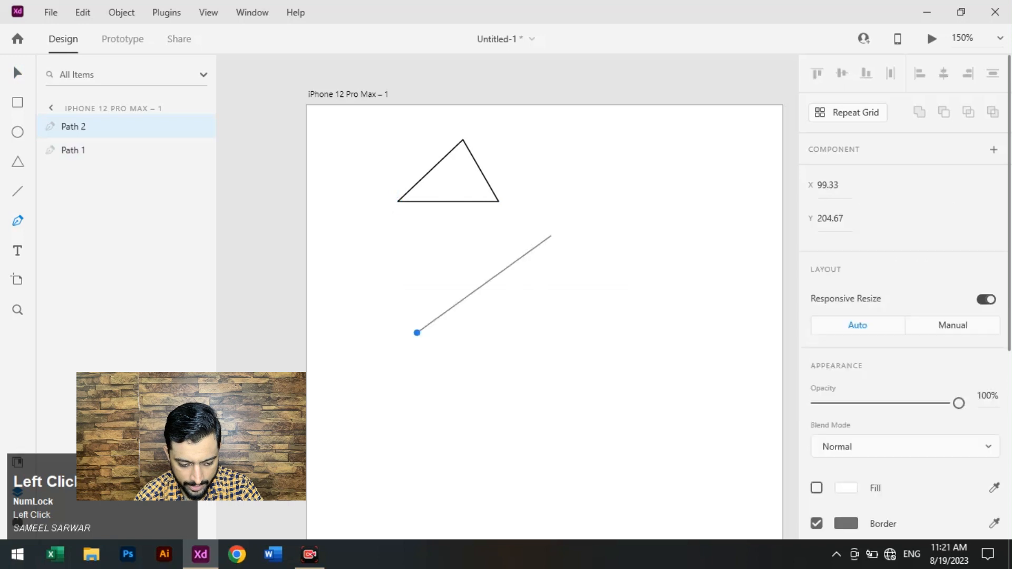
left_click(526, 231)
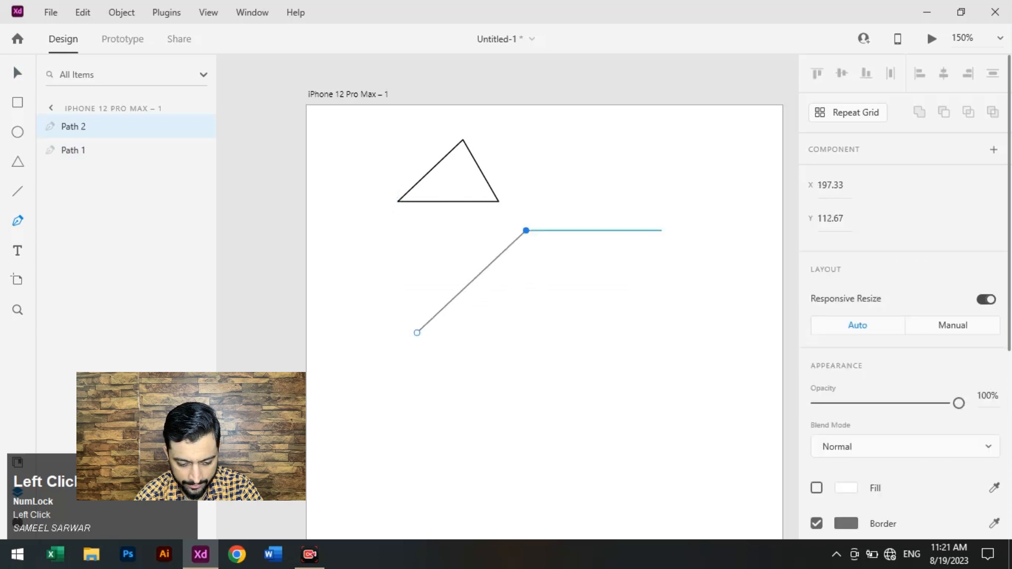
left_click(661, 231)
left_click(661, 273)
left_click(605, 308)
left_click(554, 273)
left_click(559, 337)
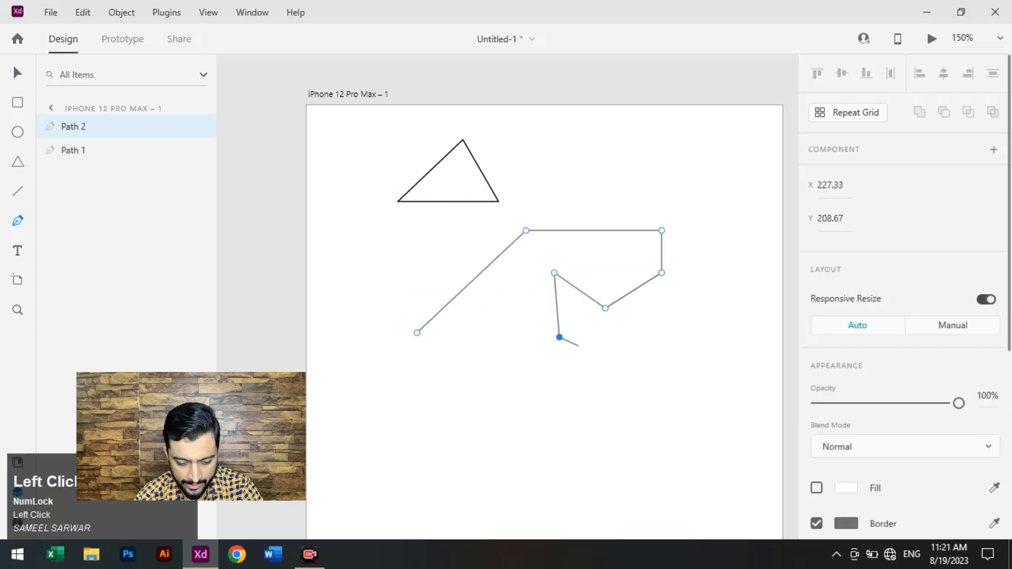
left_click(659, 347)
left_click(687, 316)
left_click(702, 272)
left_click(723, 291)
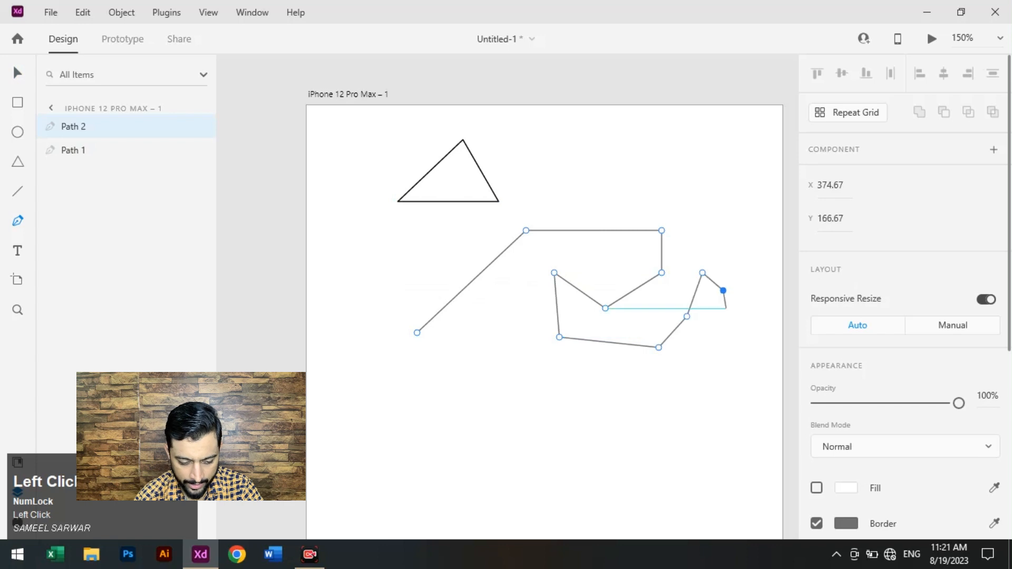
left_click(720, 363)
left_click(648, 408)
left_click(559, 387)
left_click(535, 313)
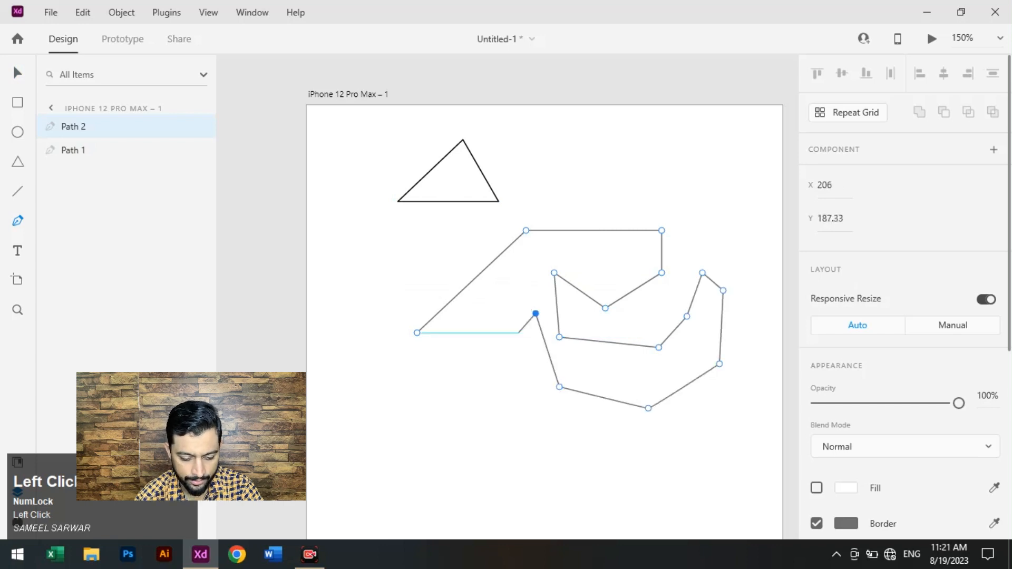
left_click(519, 363)
left_click(531, 402)
left_click(602, 430)
left_click(653, 453)
left_click(526, 473)
left_click(454, 401)
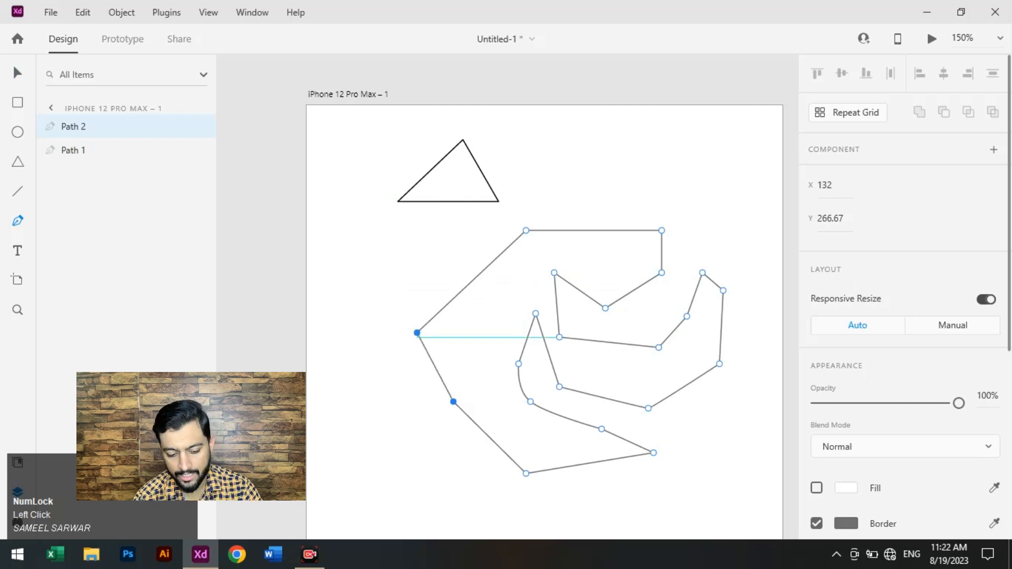
left_click(417, 333)
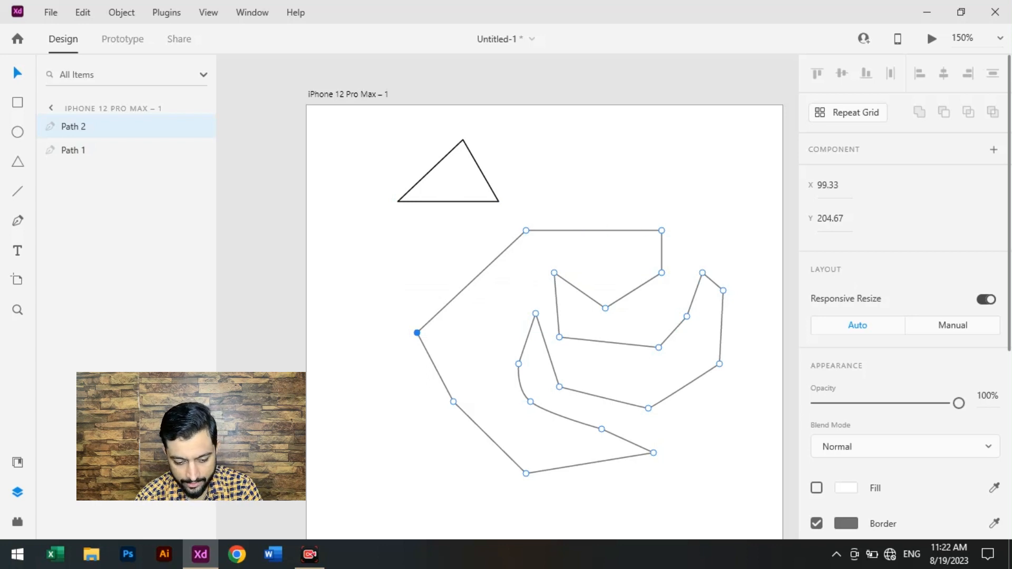
Step: Reshape the irregular path by moving its upper corner point and three anchor points of its inner notch
mouse_move(662, 230)
left_mouse_down()
mouse_move(700, 208)
mouse_move(657, 215)
mouse_move(640, 174)
mouse_move(687, 210)
mouse_move(662, 216)
left_mouse_up()
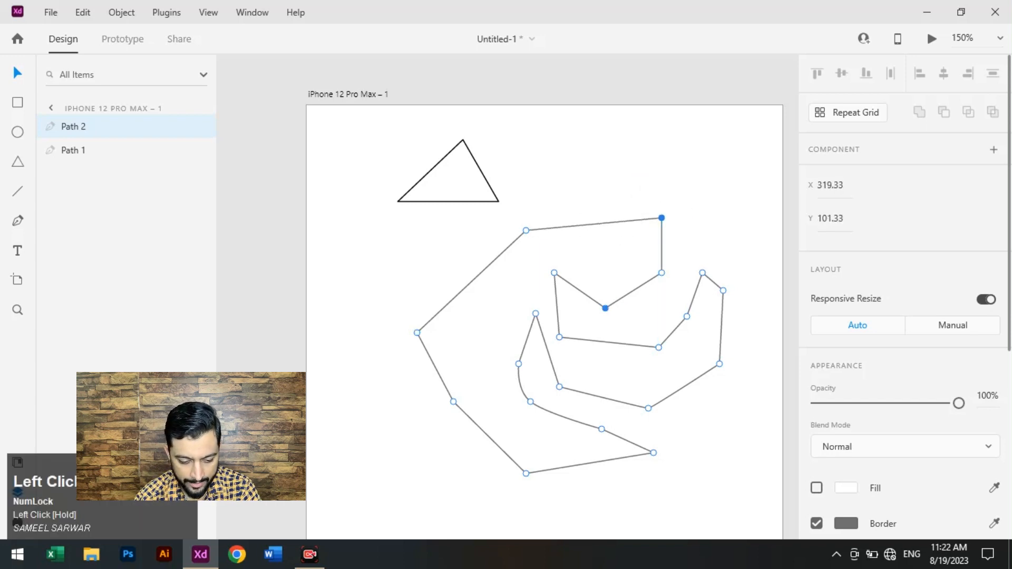
mouse_move(605, 308)
left_mouse_down()
mouse_move(655, 298)
mouse_move(610, 283)
mouse_move(606, 291)
left_mouse_up()
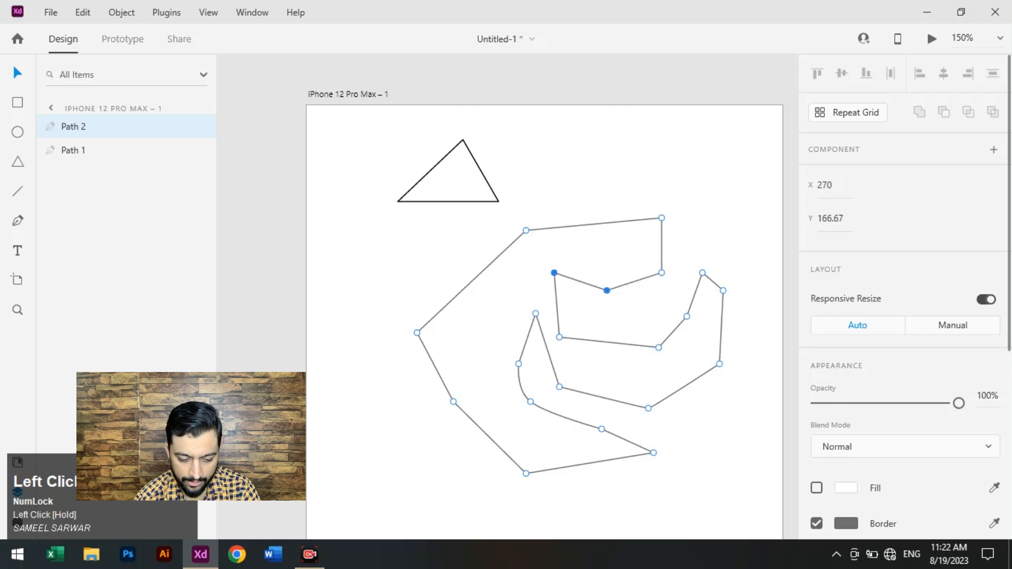
left_click_drag(554, 272, 570, 285)
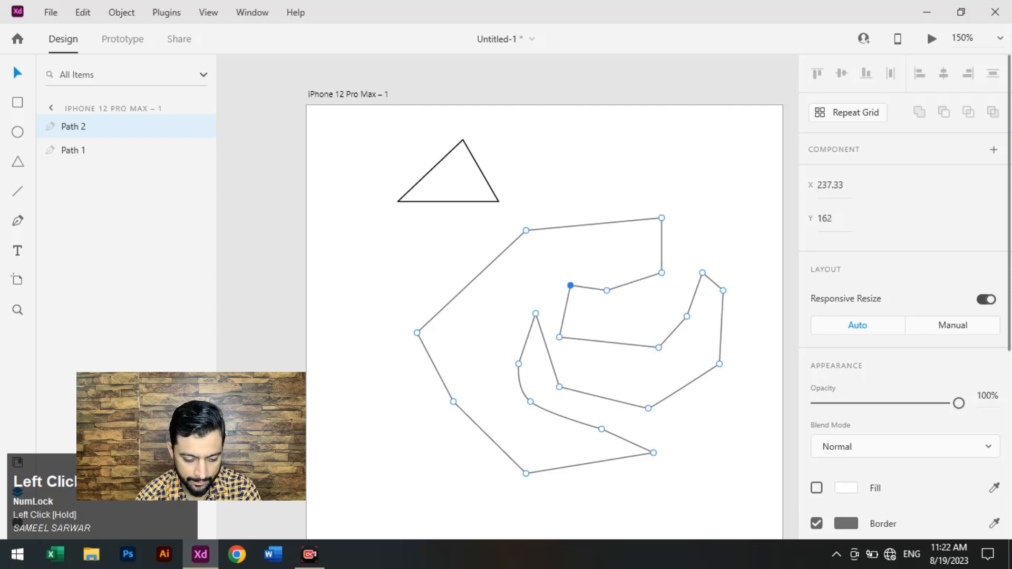
mouse_move(559, 337)
left_mouse_down()
mouse_move(589, 325)
mouse_move(567, 330)
left_mouse_up()
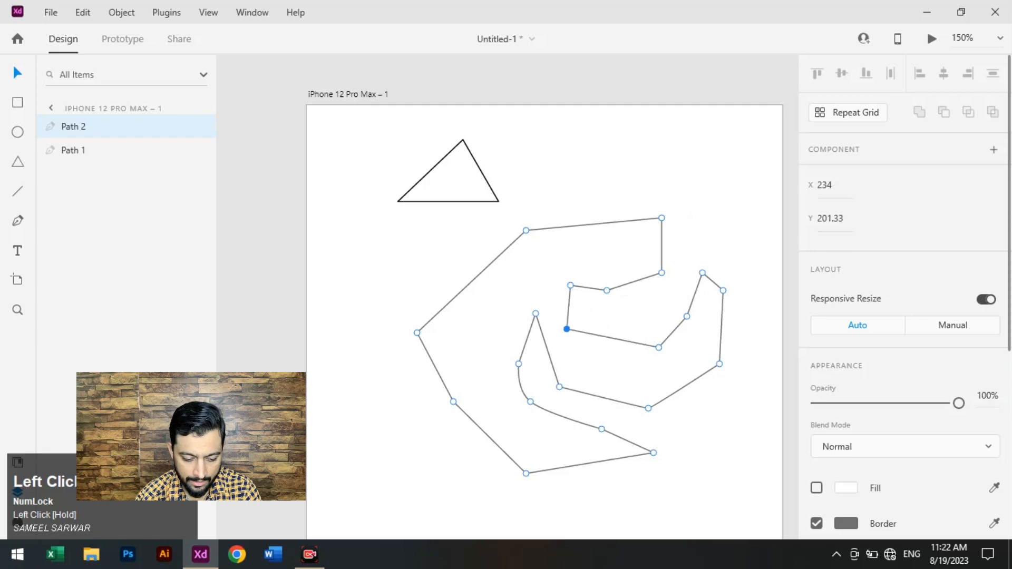
mouse_move(570, 285)
left_mouse_down()
mouse_move(592, 289)
mouse_move(563, 272)
left_mouse_up()
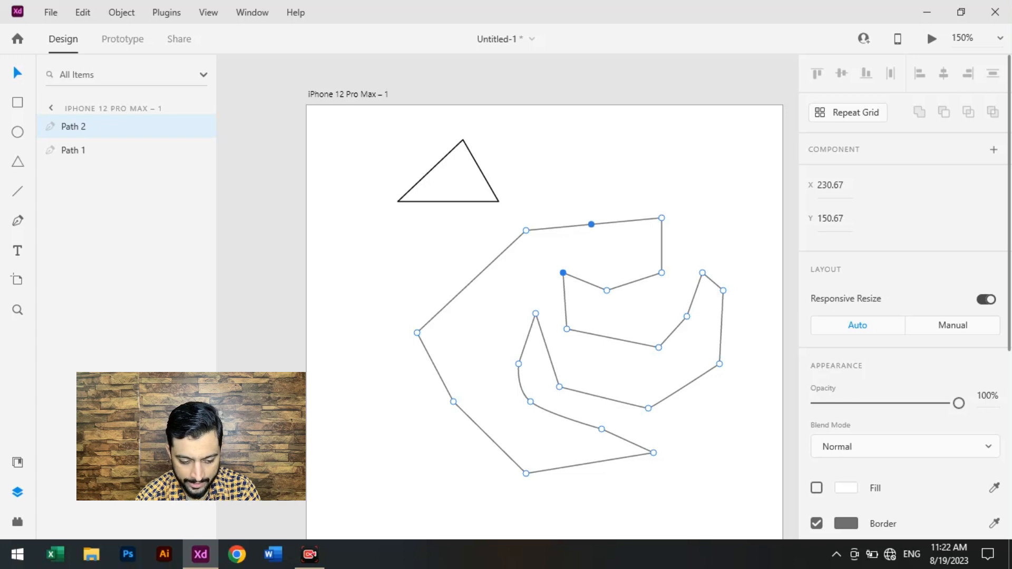
Step: Delete the irregular path's anchor points one after another until the whole path is removed
left_click(591, 224)
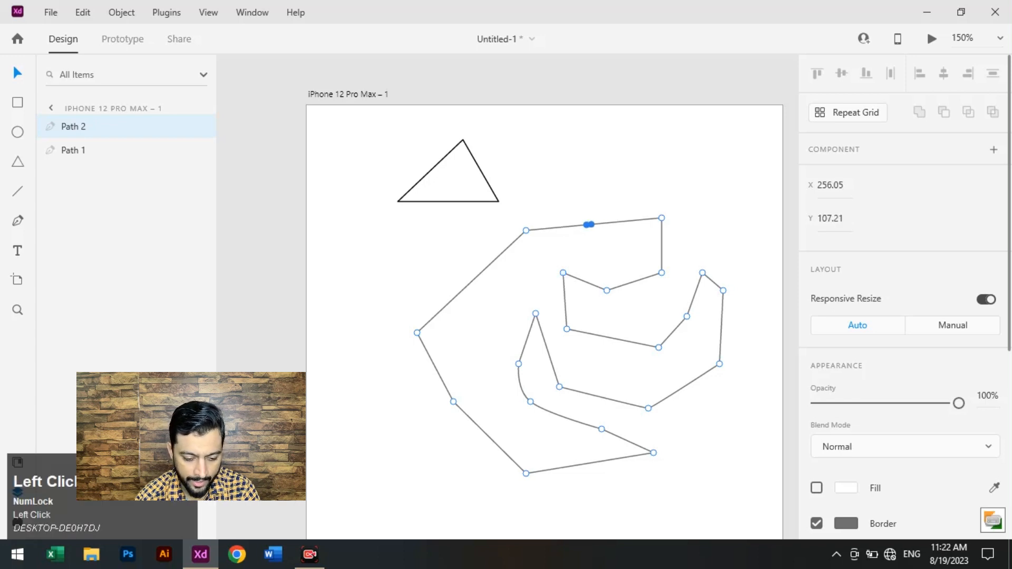
left_click_drag(591, 224, 661, 272)
key("Delete")
key("Delete")
key("Delete")
key("Delete")
key("Delete")
key("Delete")
key("Delete")
key("Delete")
key("Delete")
key("Delete")
key("Delete")
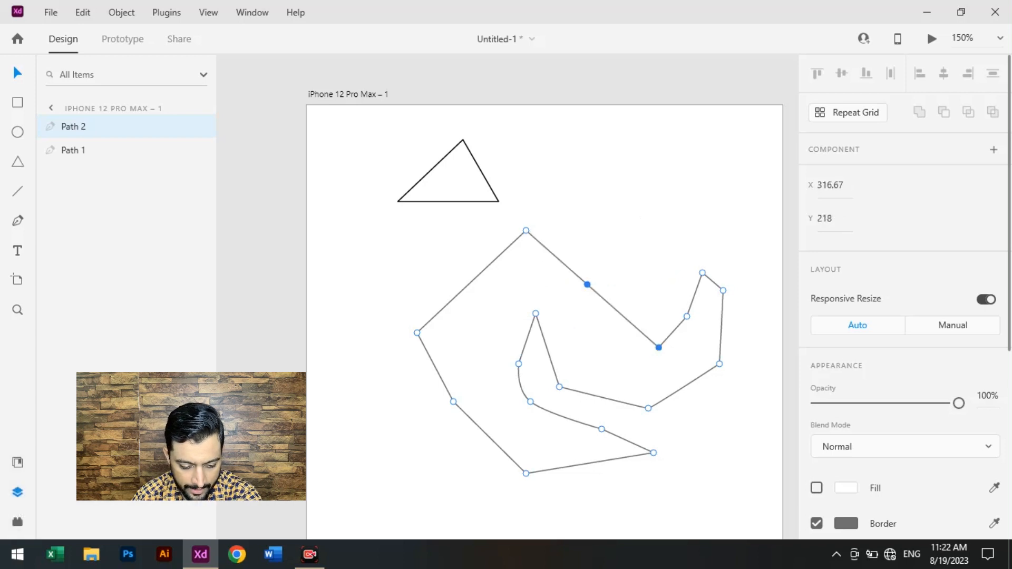
key("Delete")
key("Delete")
key("Delete")
key("Delete")
key("Delete")
key("Delete")
key("Delete")
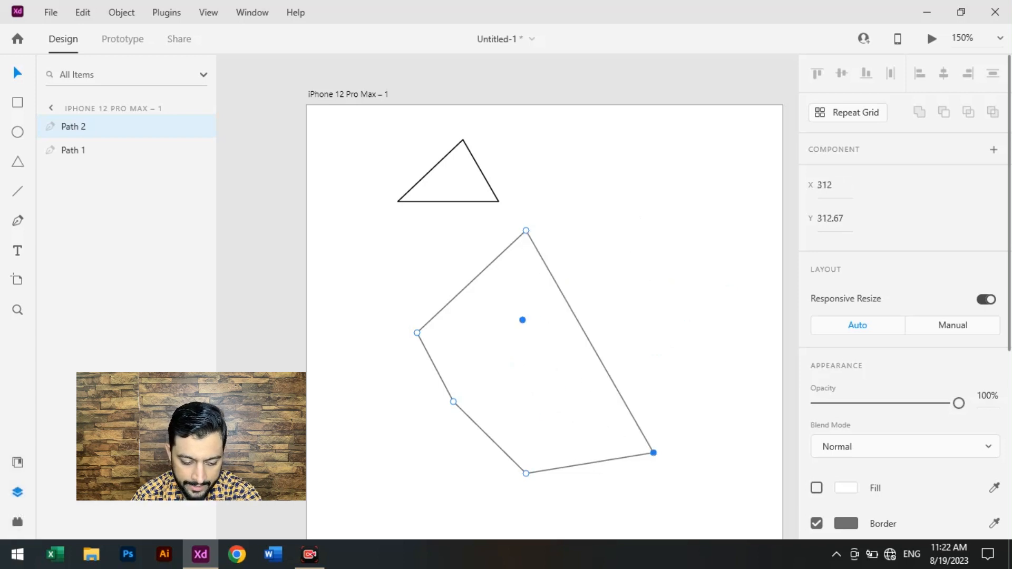
key("Delete")
key("Delete")
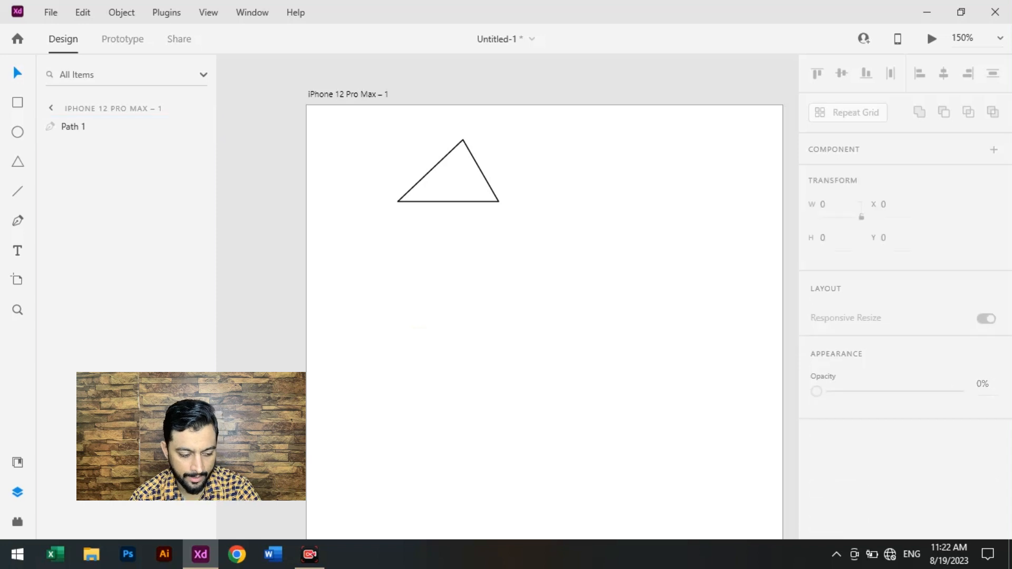
Step: Draw a closed curved path below the triangle with the Pen tool, from about X 85, Y 224 through a smooth point at X 192, Y 142
left_click(17, 220)
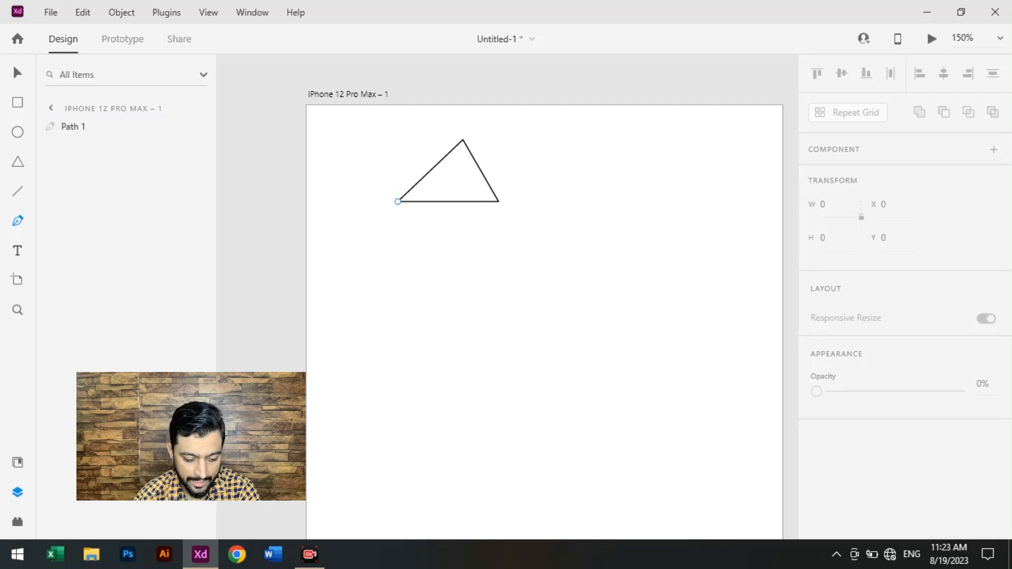
left_click(401, 354)
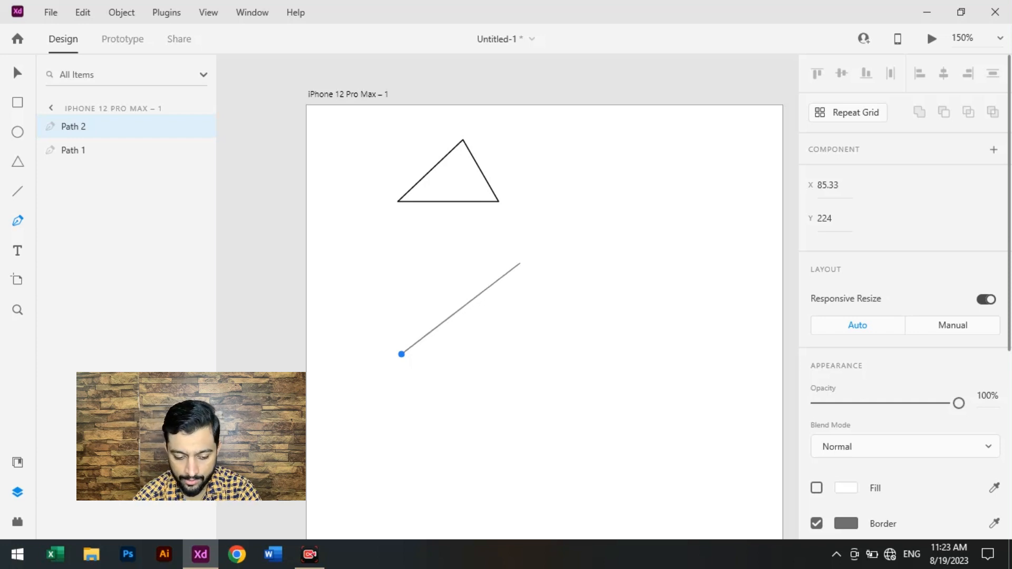
left_click(521, 263)
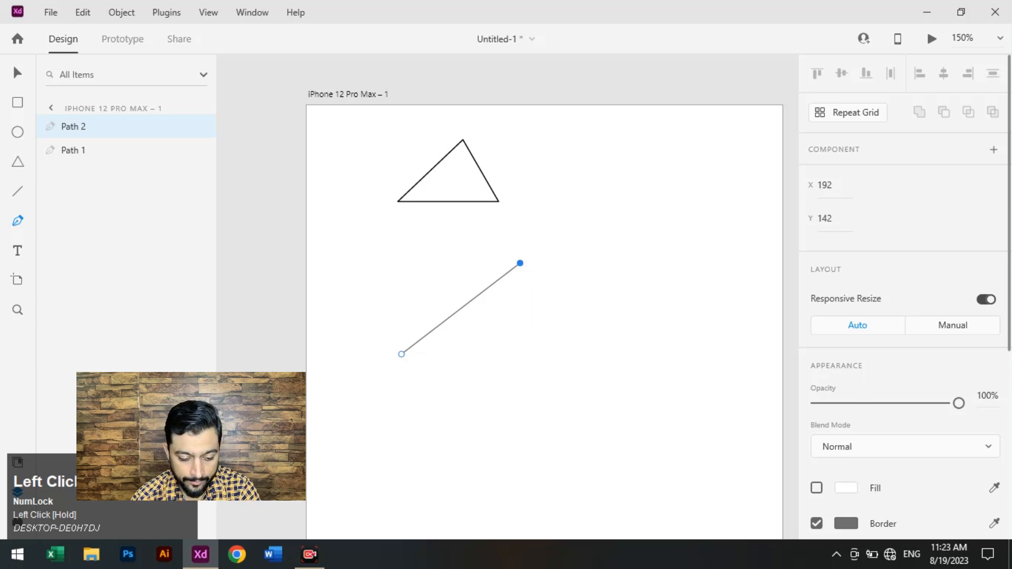
left_click_drag(521, 263, 609, 284)
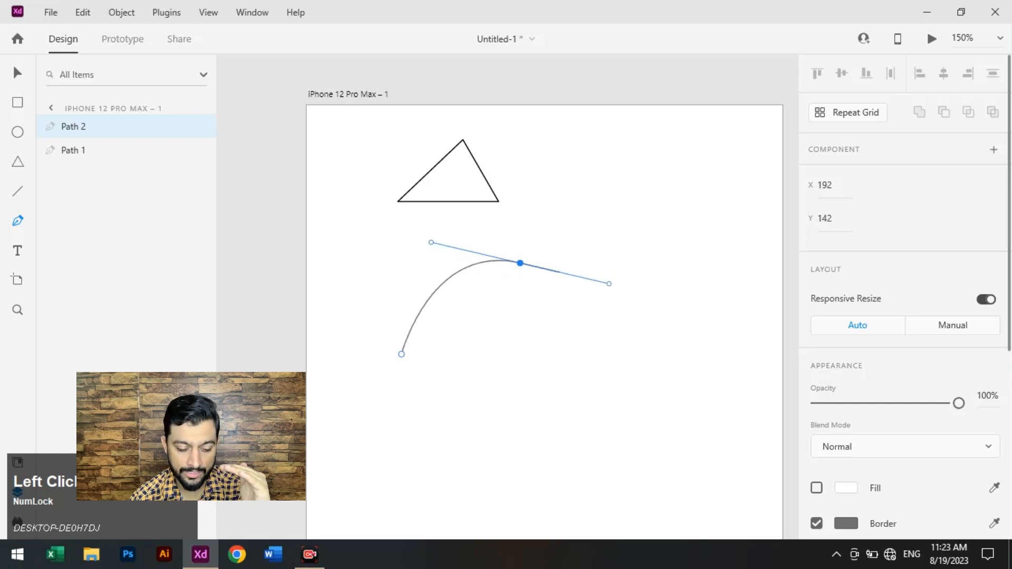
left_click_drag(608, 284, 682, 342)
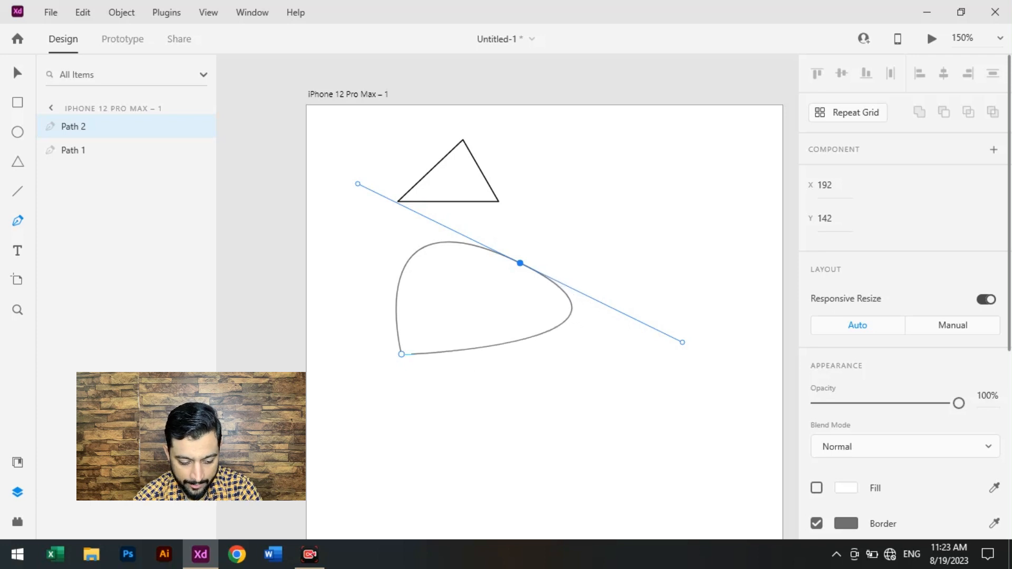
left_click(401, 354)
key("Num_Lock")
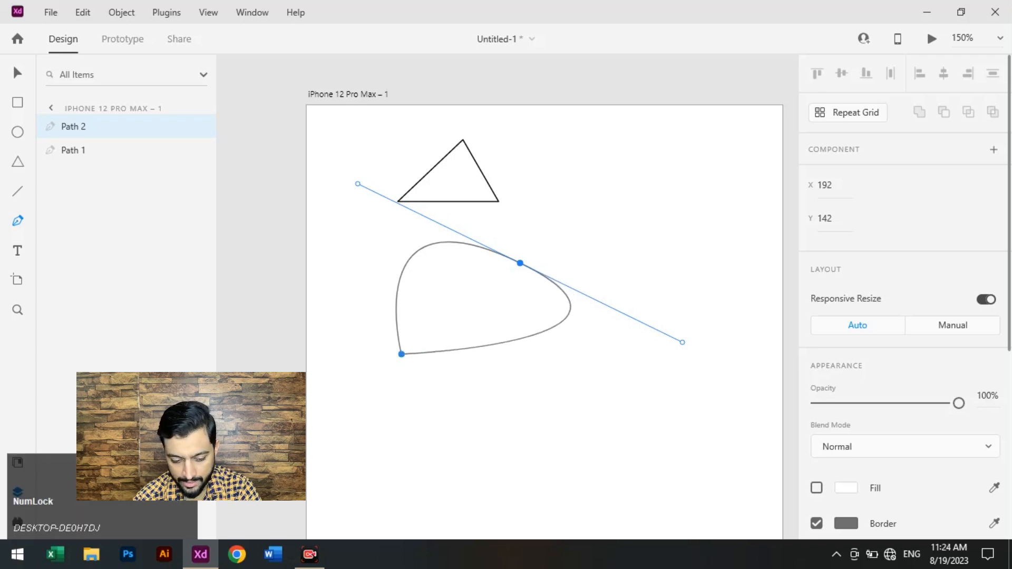
left_click(401, 355)
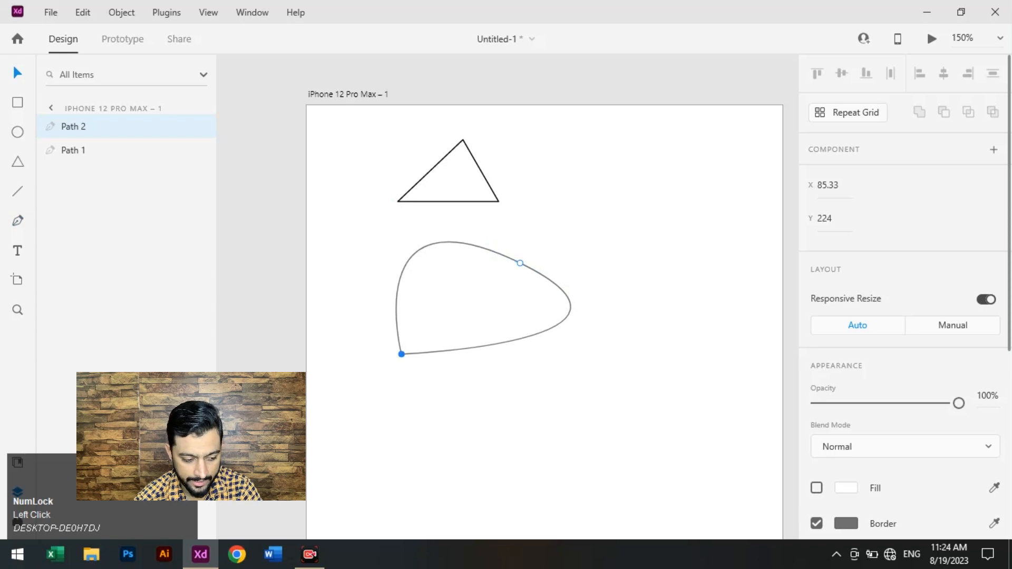
left_click(18, 73)
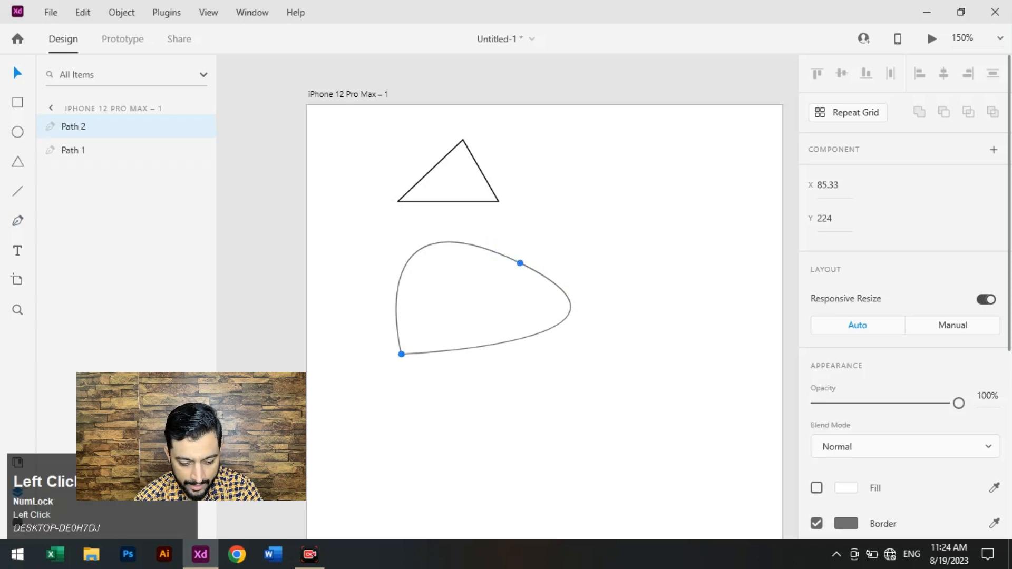
Step: Reshape the closed curved path by adjusting its smooth point's direction handles, placing the outer handle at X 40, Y 172
left_click(520, 263)
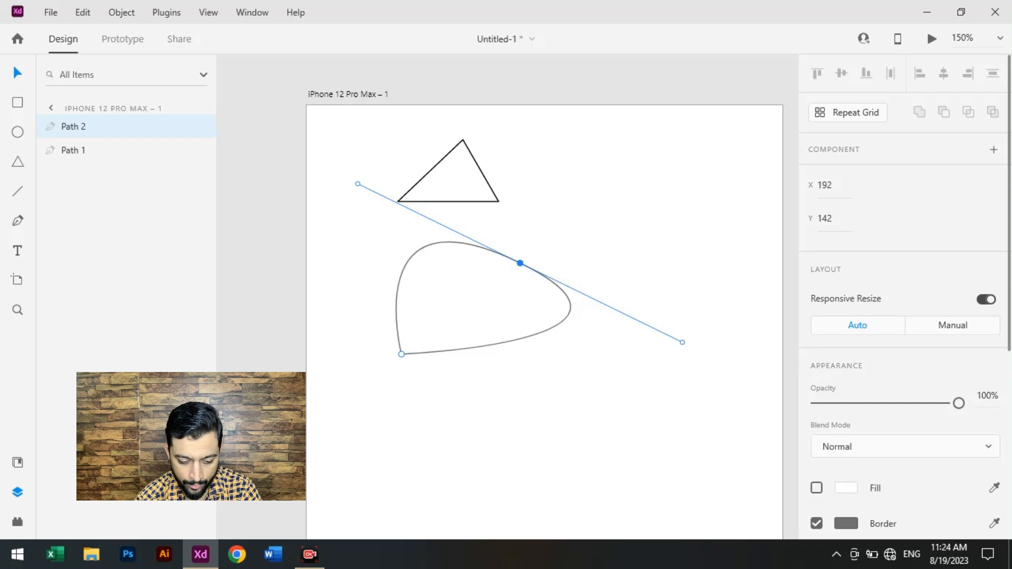
left_click(682, 342)
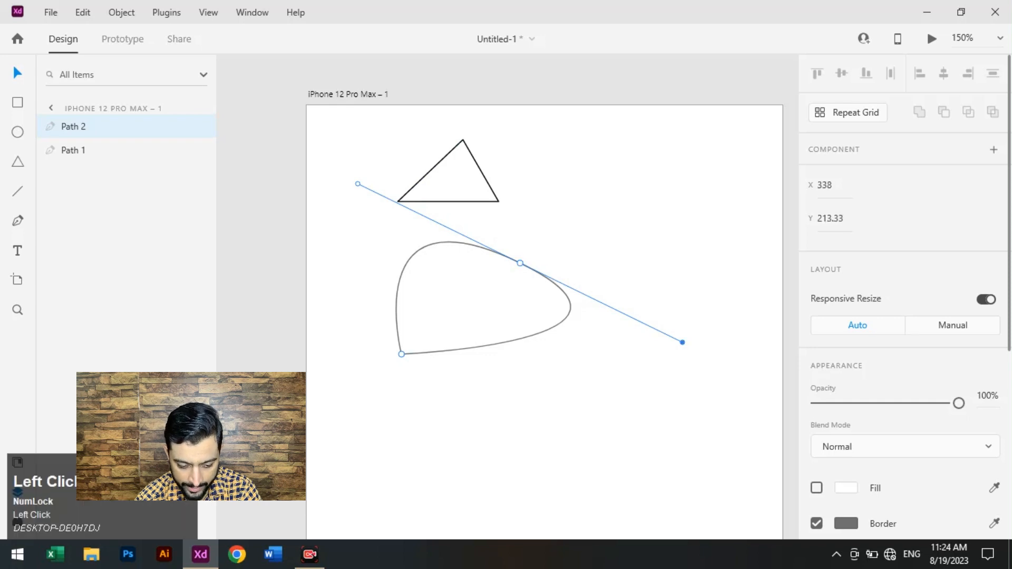
left_click_drag(682, 342, 550, 317)
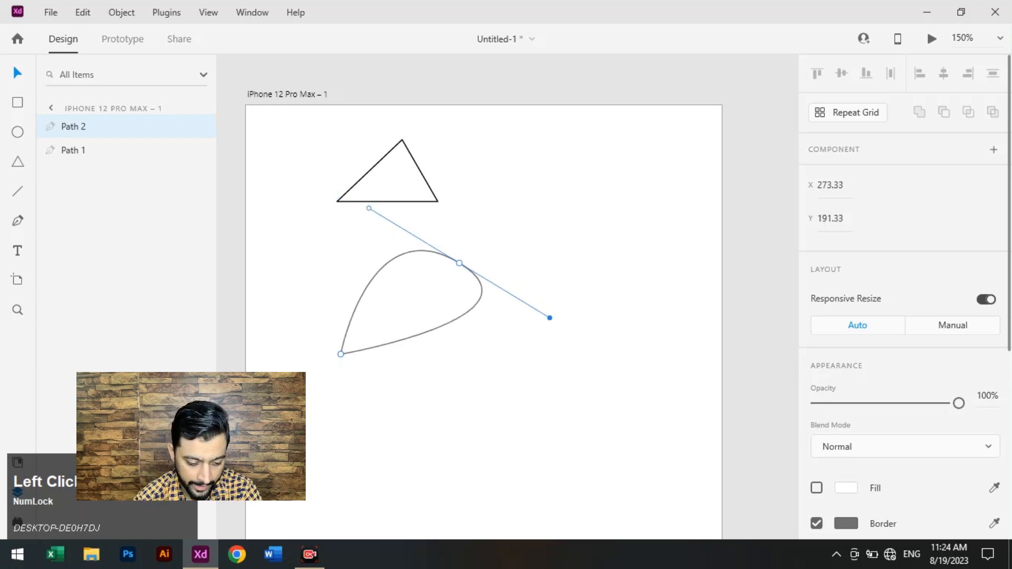
left_click_drag(549, 318, 580, 336)
mouse_move(335, 189)
left_mouse_down()
mouse_move(327, 230)
mouse_move(307, 235)
mouse_move(290, 296)
left_mouse_up()
left_click(459, 263)
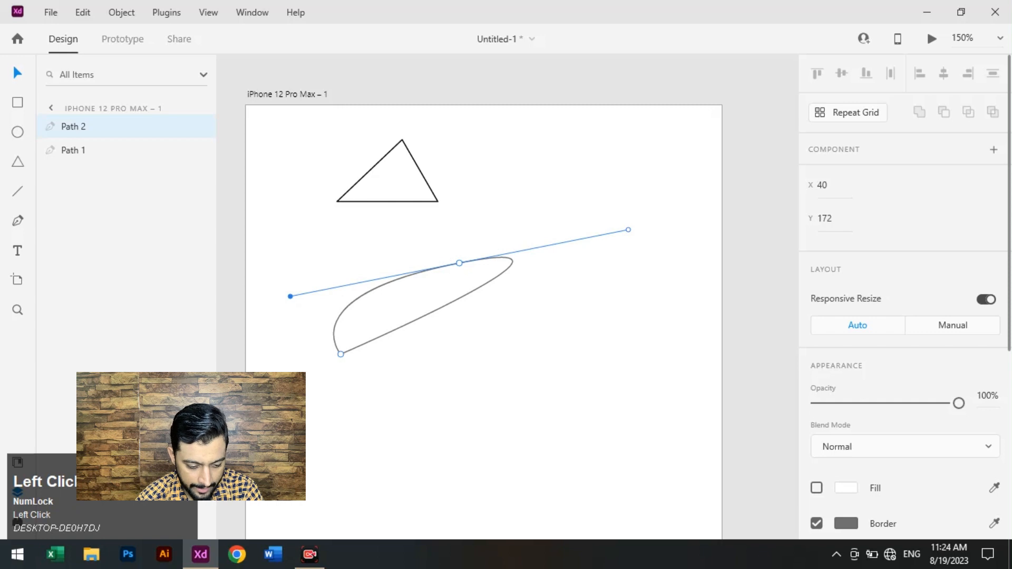
left_click(559, 369)
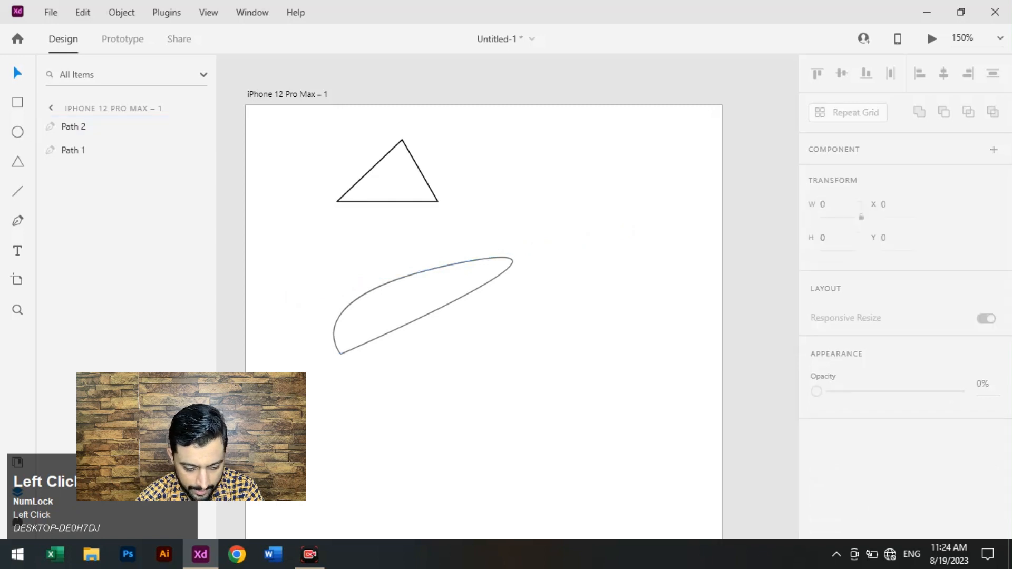
Step: Enable the fill on the reshaped curved path and set its colour to teal
left_click(422, 310)
scroll(905, 295, "down", 5)
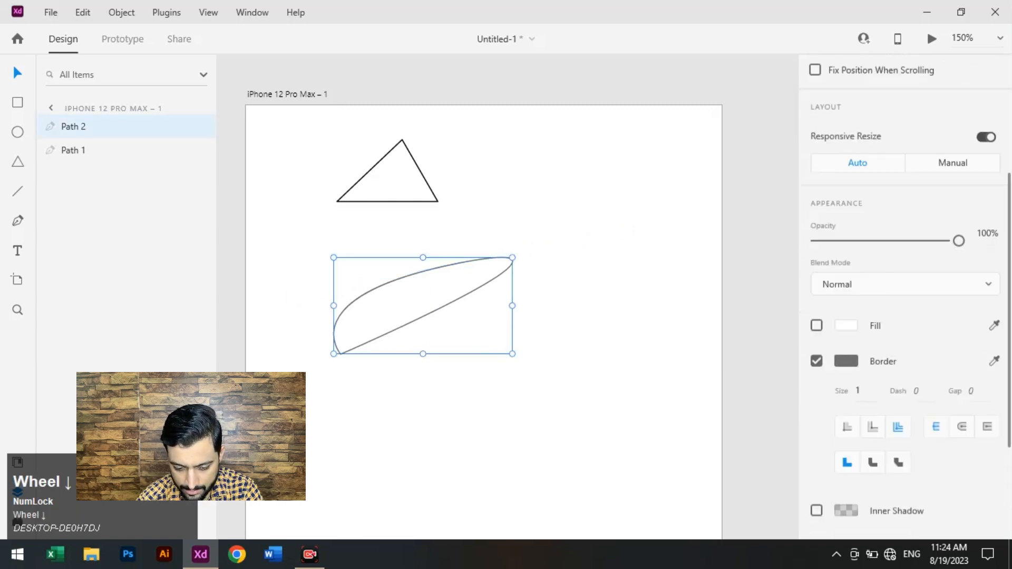
left_click(816, 258)
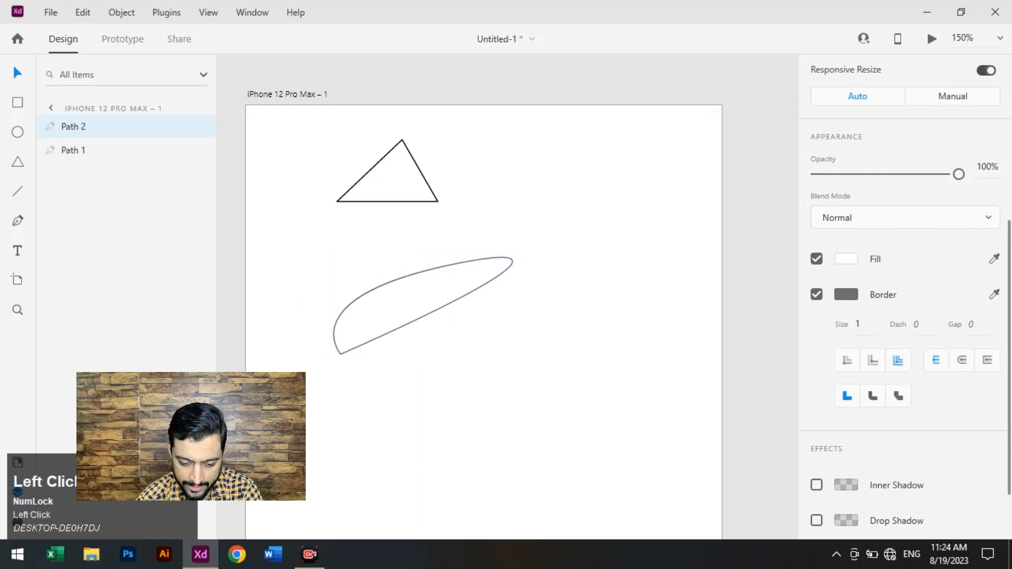
left_click(846, 258)
left_click_drag(722, 232, 770, 237)
left_click_drag(743, 208, 721, 209)
left_click(567, 227)
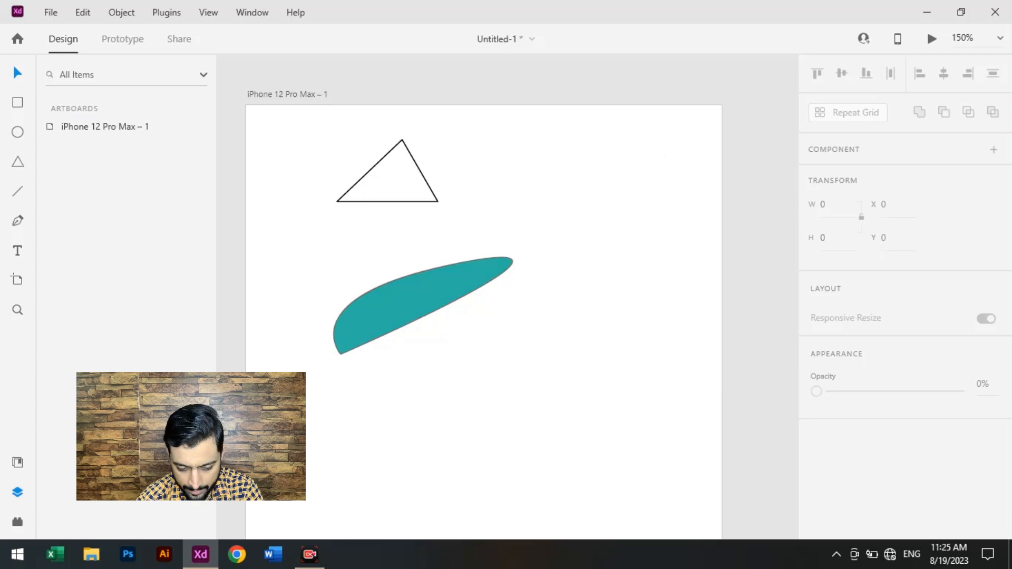
Step: Draw an open path beside the triangle with the Pen tool through about X 331, Y 95 and X 375, Y 95 to a curved point at X 360, Y 123
left_click(18, 221)
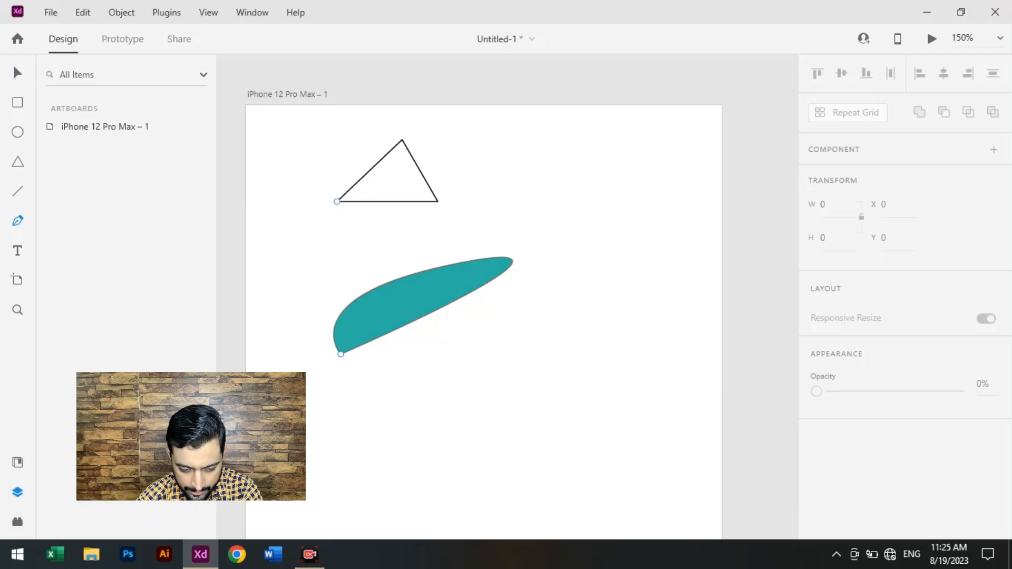
left_click(614, 211)
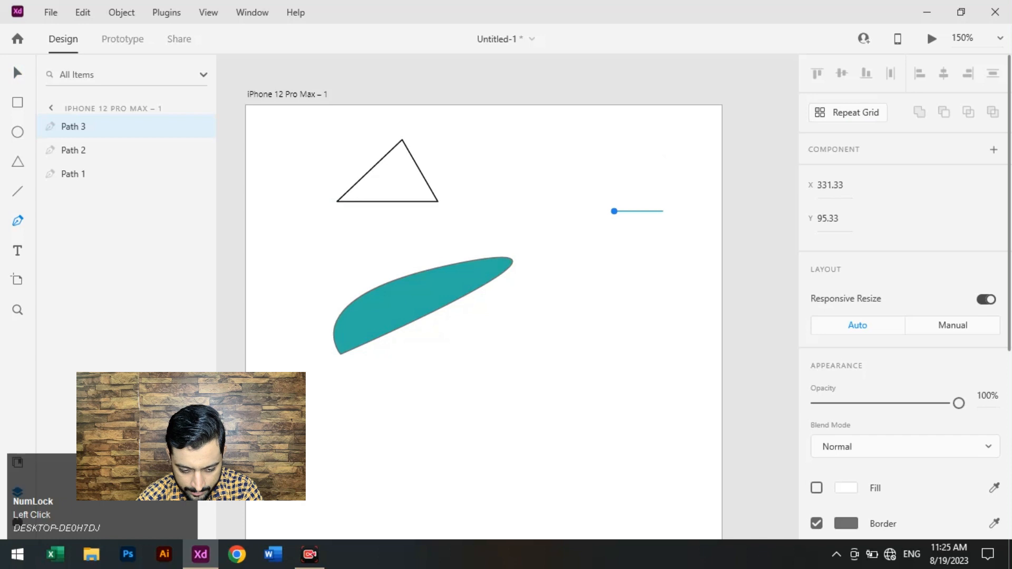
left_click(662, 211)
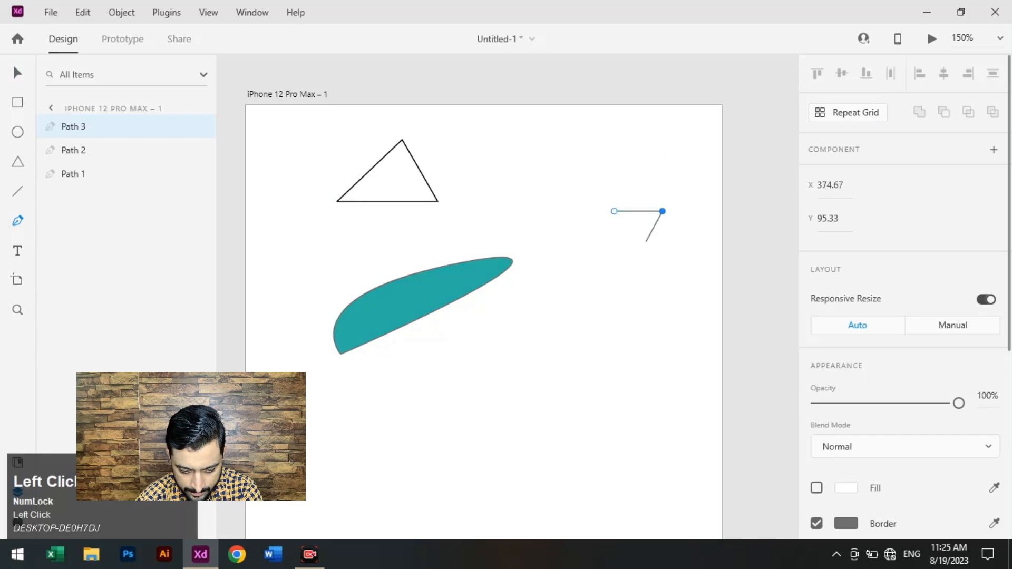
left_click_drag(646, 242, 642, 265)
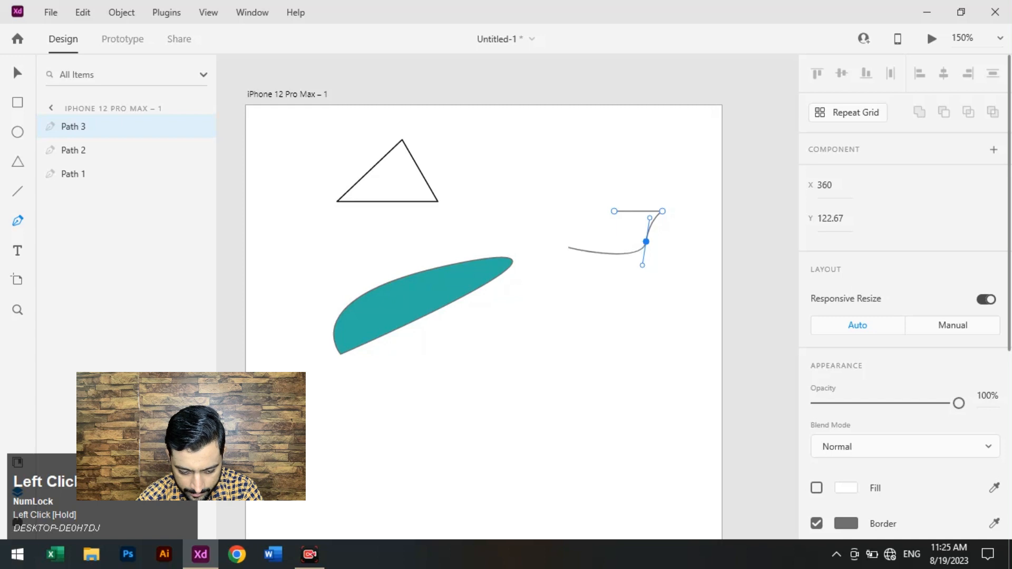
left_click(652, 222)
left_click(647, 241)
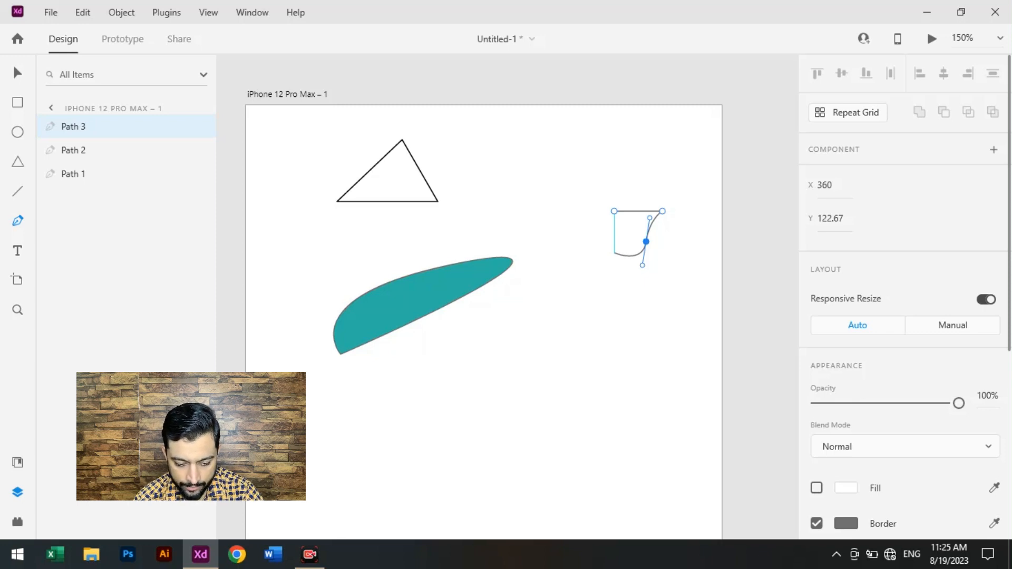
key("Escape")
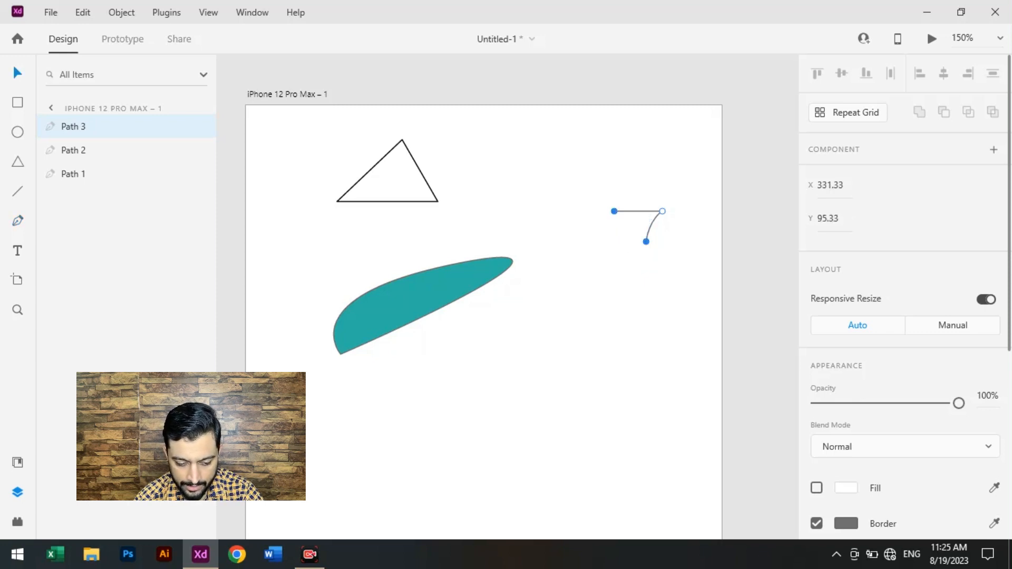
Step: Extend the small open path from its starting anchor through a smooth point at X 331.33, Y 122.67 and close it at X 360, Y 122.67
left_click(646, 242)
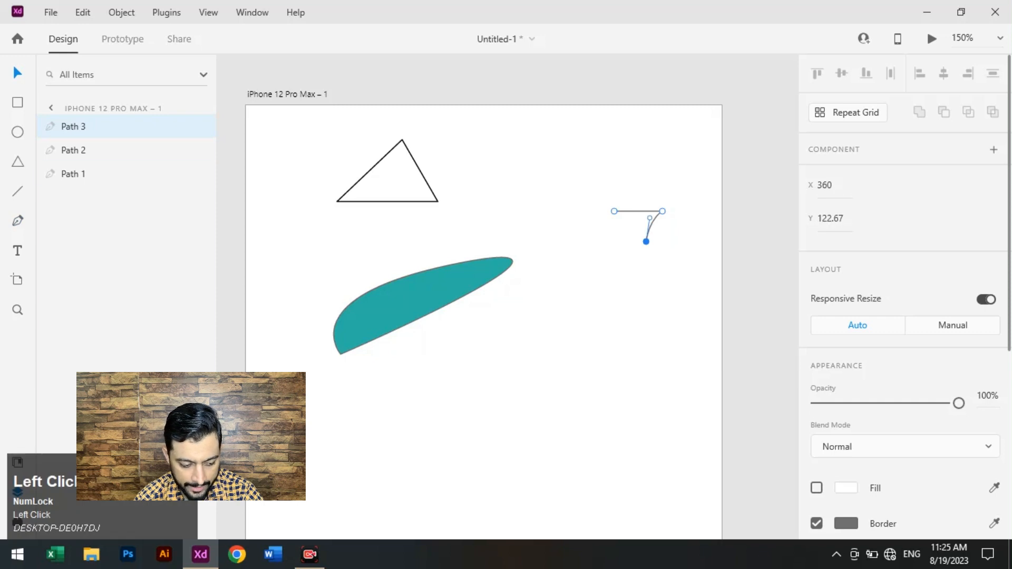
key("p")
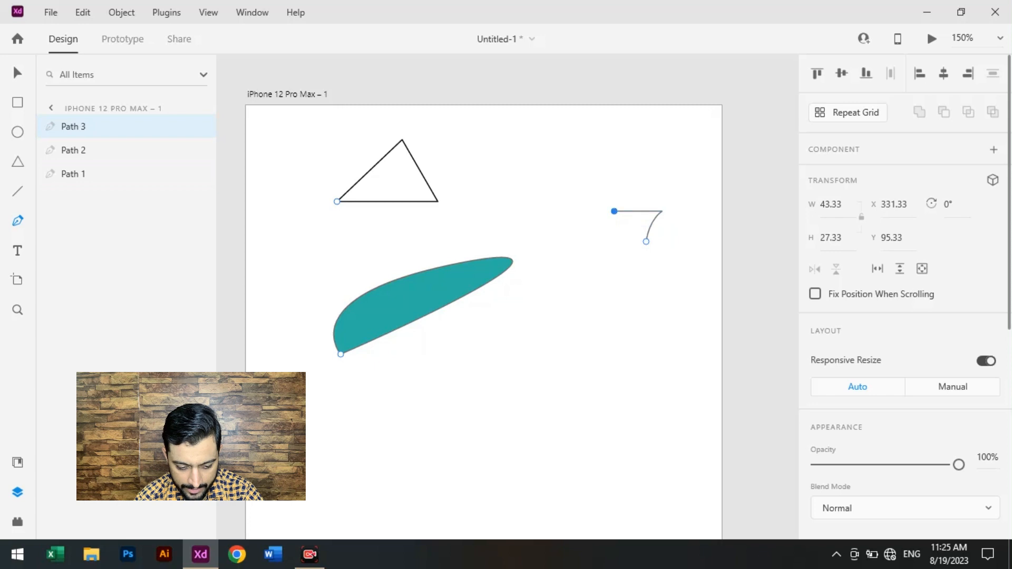
left_click(614, 210)
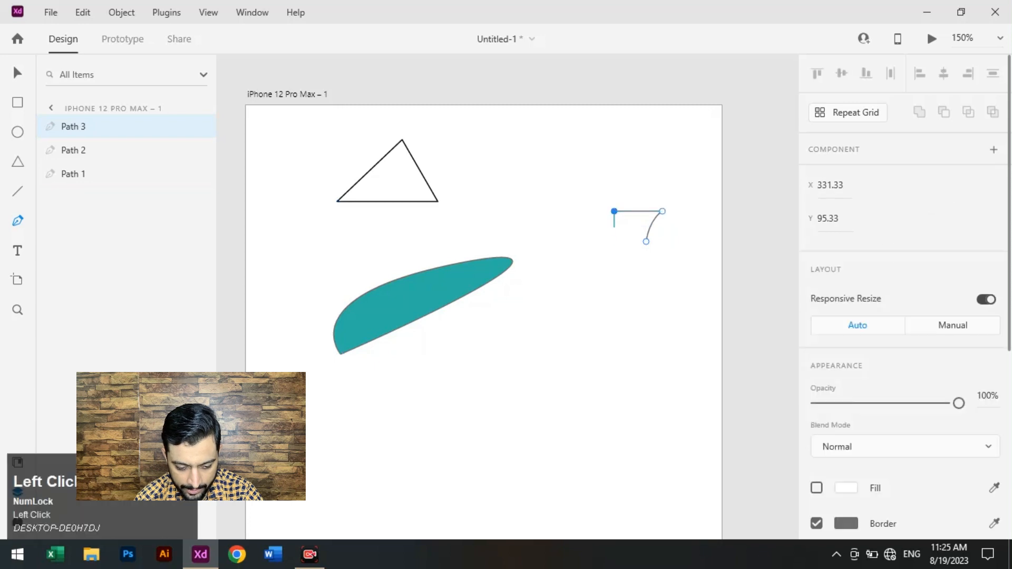
left_click_drag(614, 242, 633, 240)
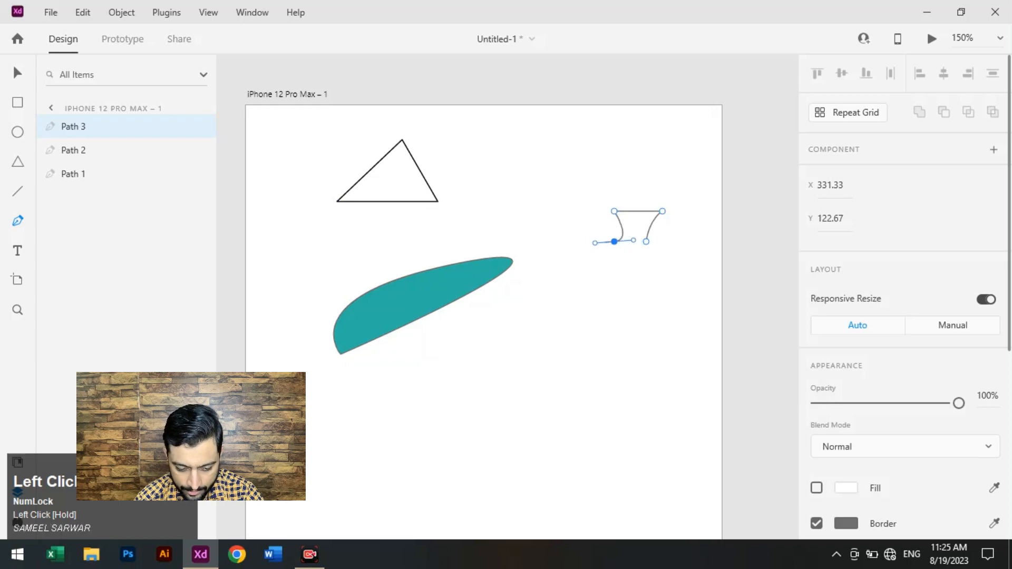
left_click(647, 241)
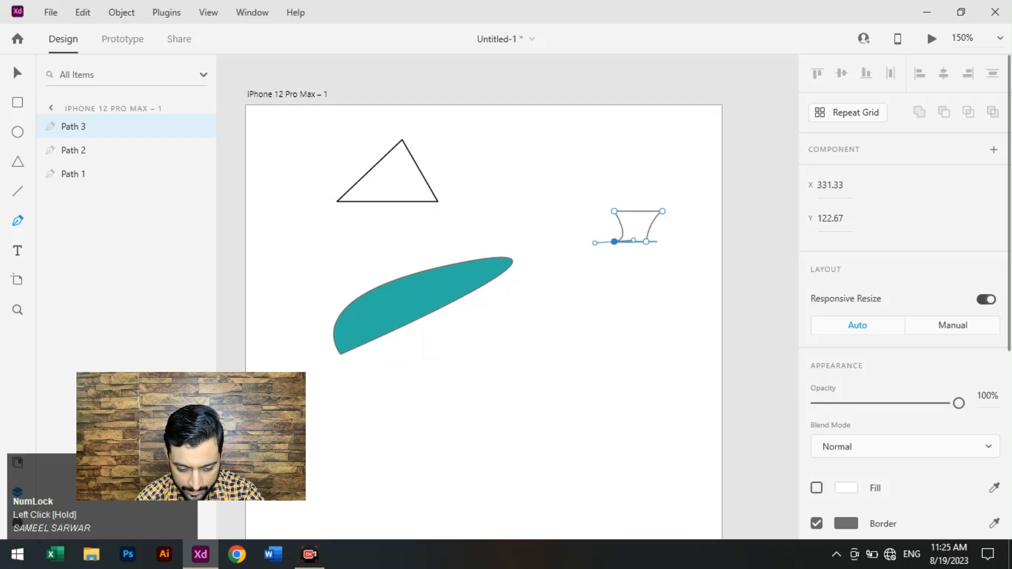
key("Escape")
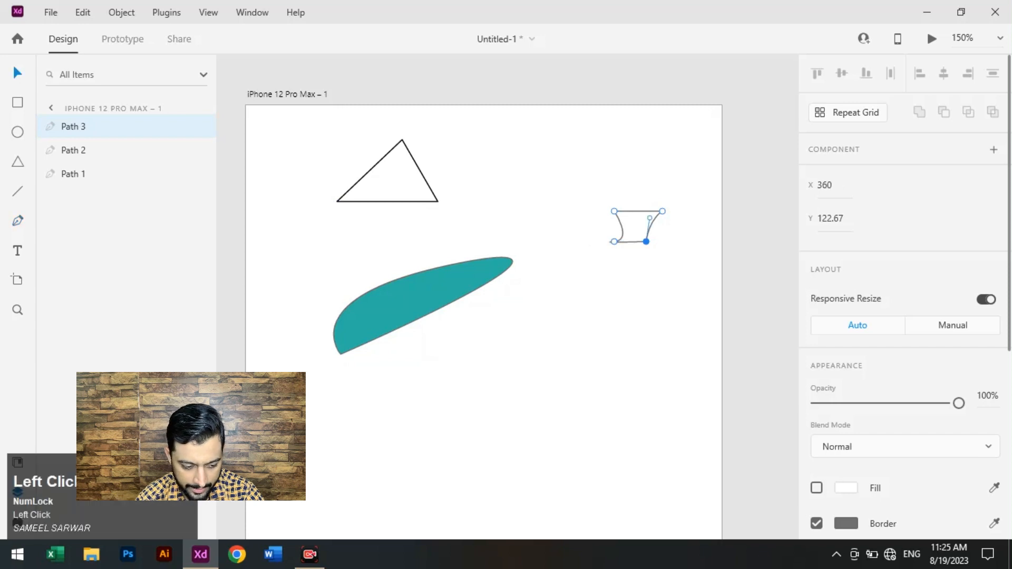
left_click(369, 170)
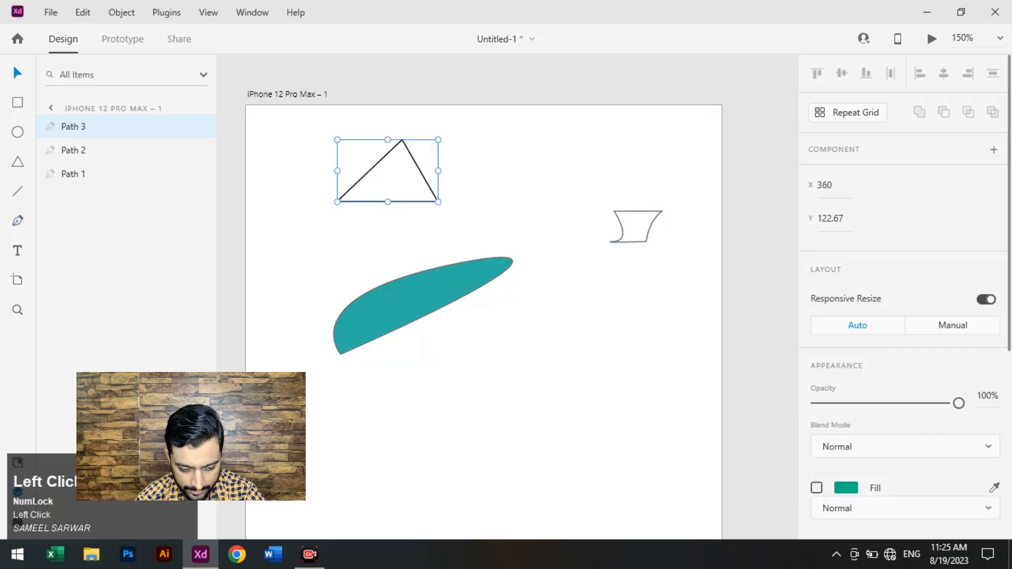
key("p")
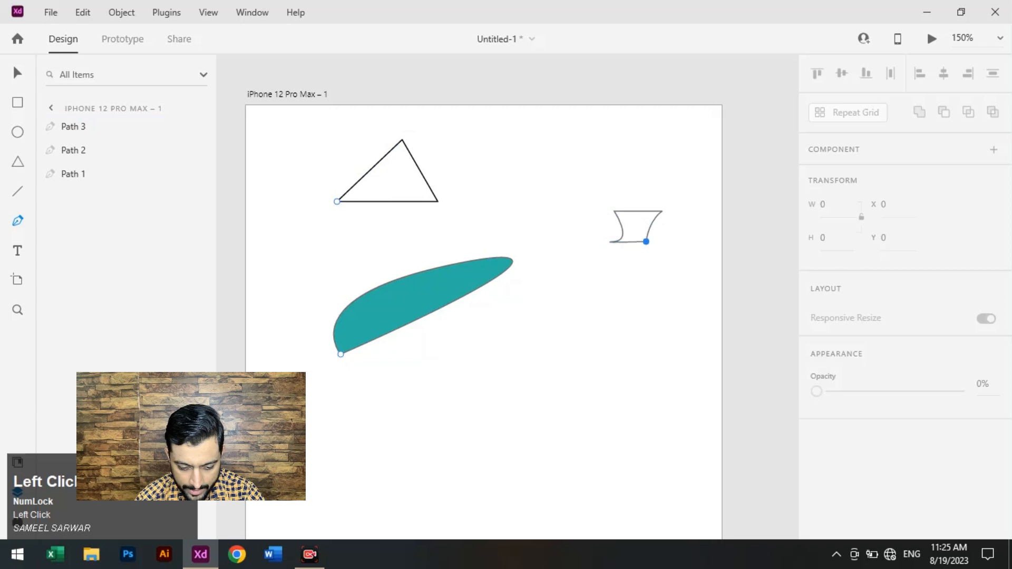
left_click(646, 242)
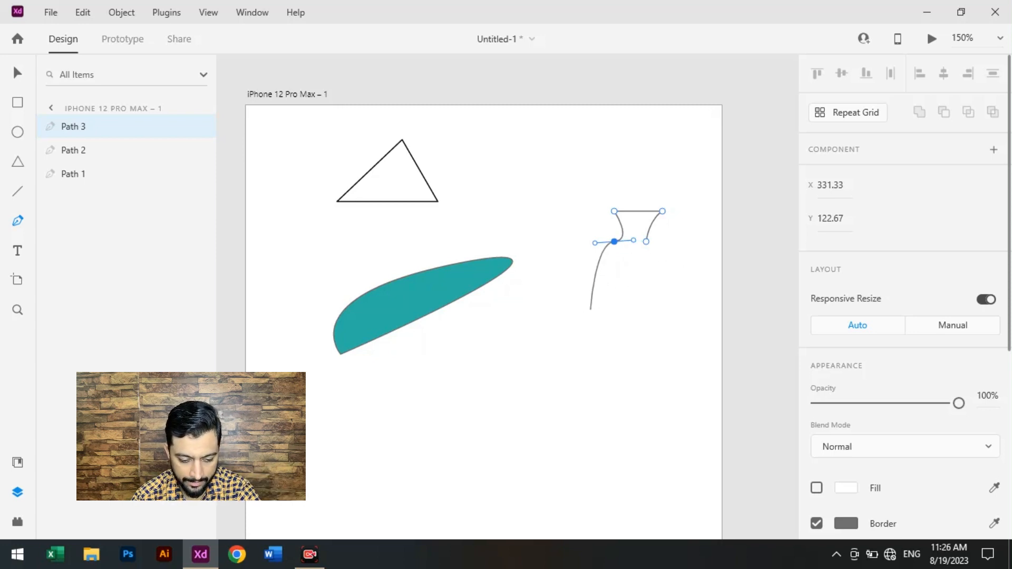
Step: Close the small path at its open end anchor and move the shape to about X 232, Y 153, beside the teal shape
left_click(646, 241)
left_click(18, 73)
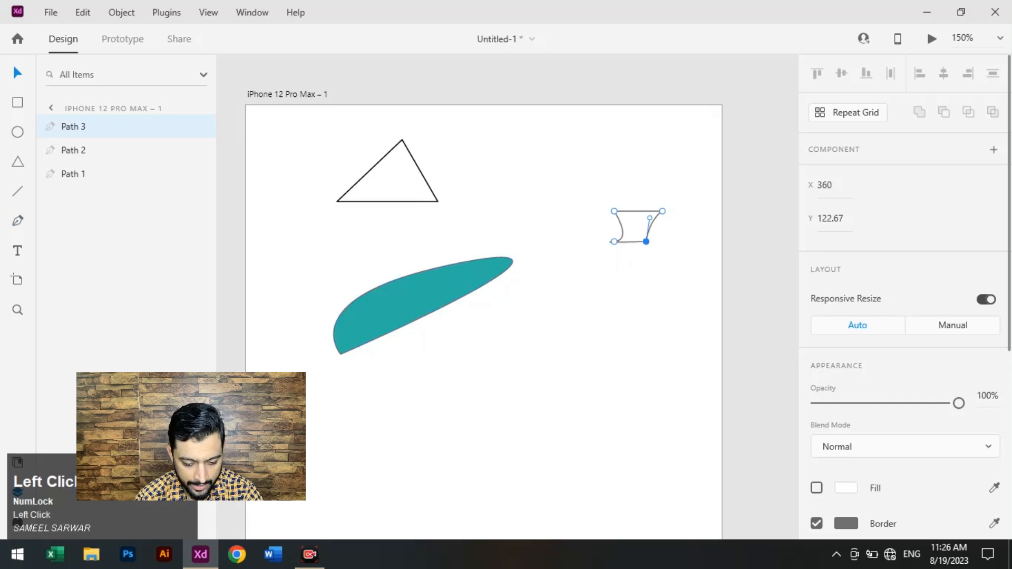
key("Escape")
left_click(636, 227)
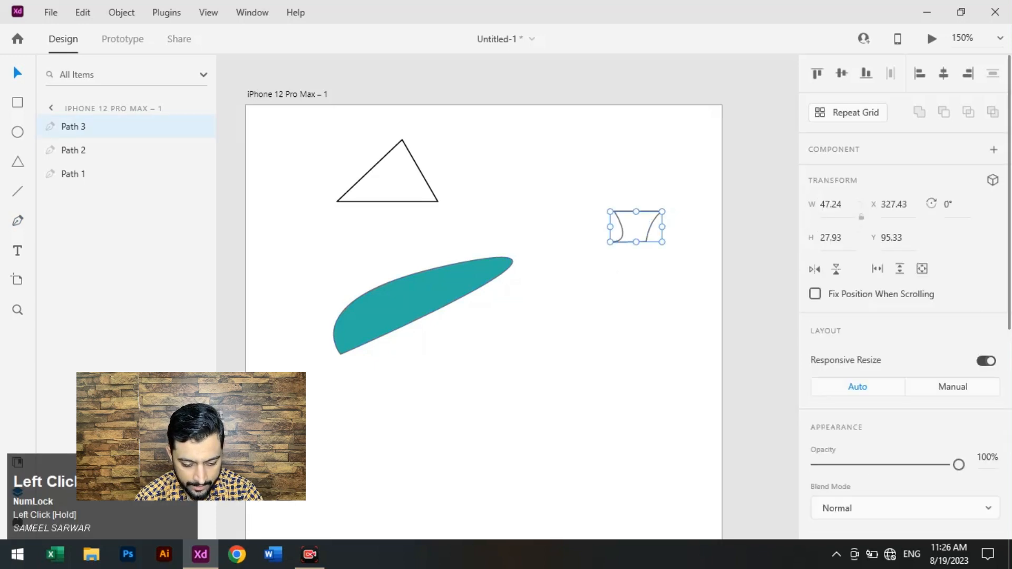
left_click_drag(636, 227, 530, 290)
Step: Draw a closed curved path below the teal shape through about X 183, Y 281, a smooth point at X 296, Y 218 and a corner at X 209, Y 248
key("p")
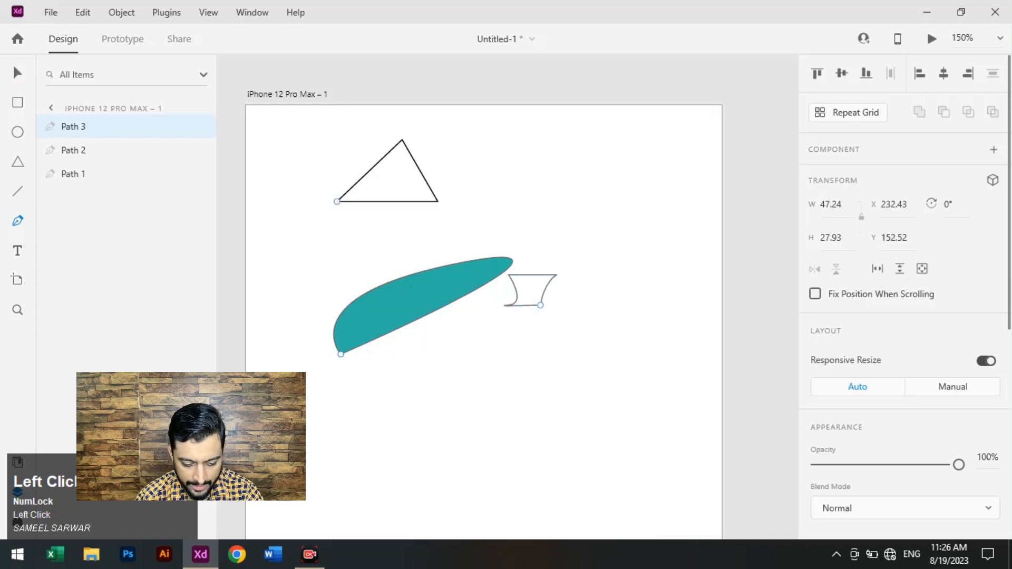
left_click(448, 418)
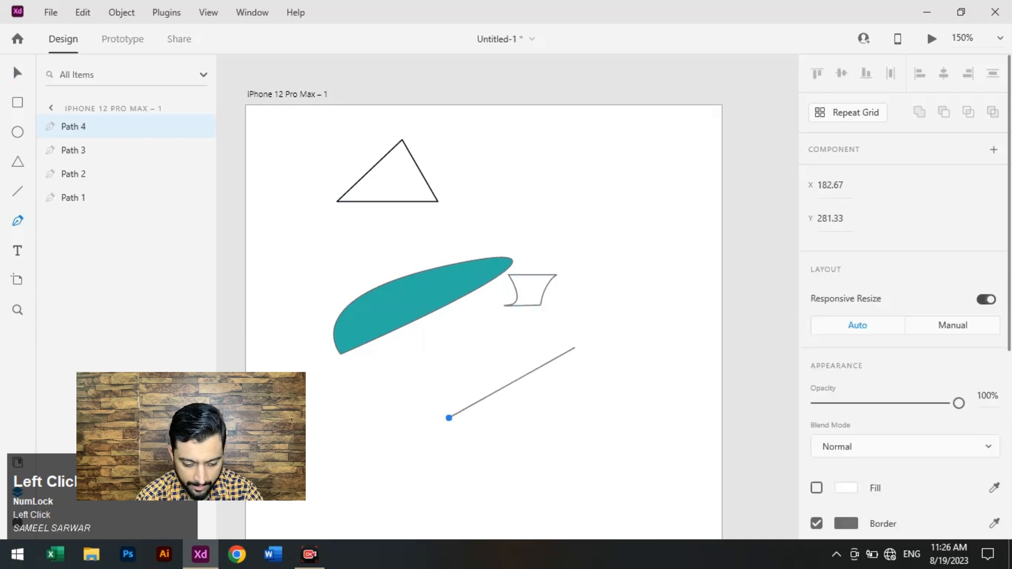
left_click_drag(574, 347, 674, 396)
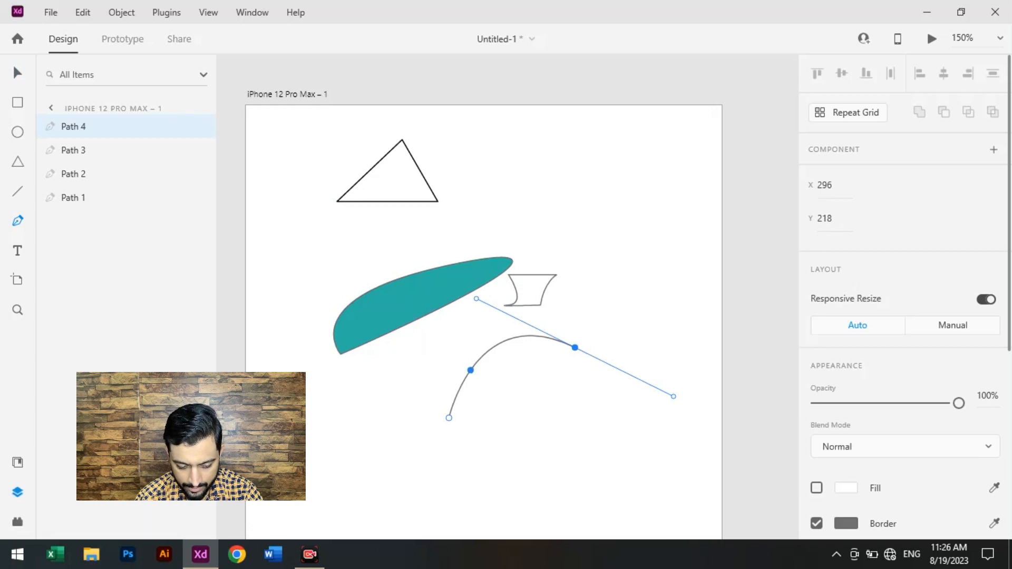
left_click(468, 373)
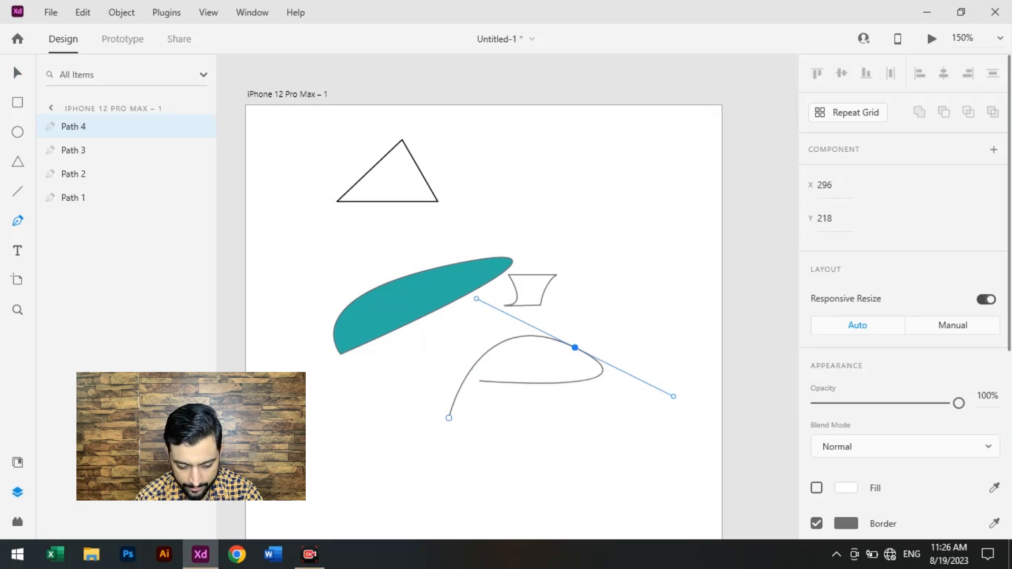
left_click(478, 381)
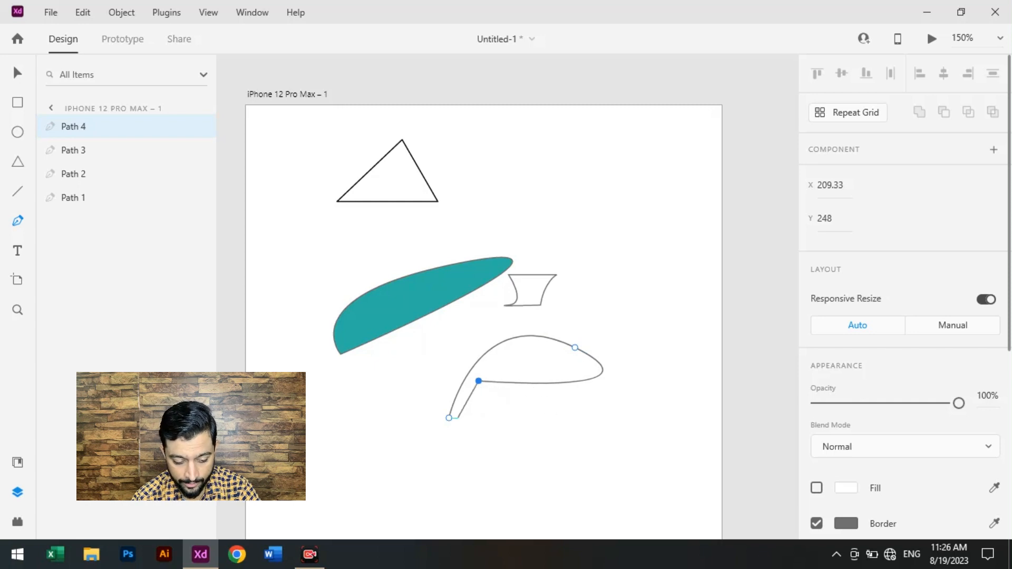
left_click(449, 417)
left_click(17, 72)
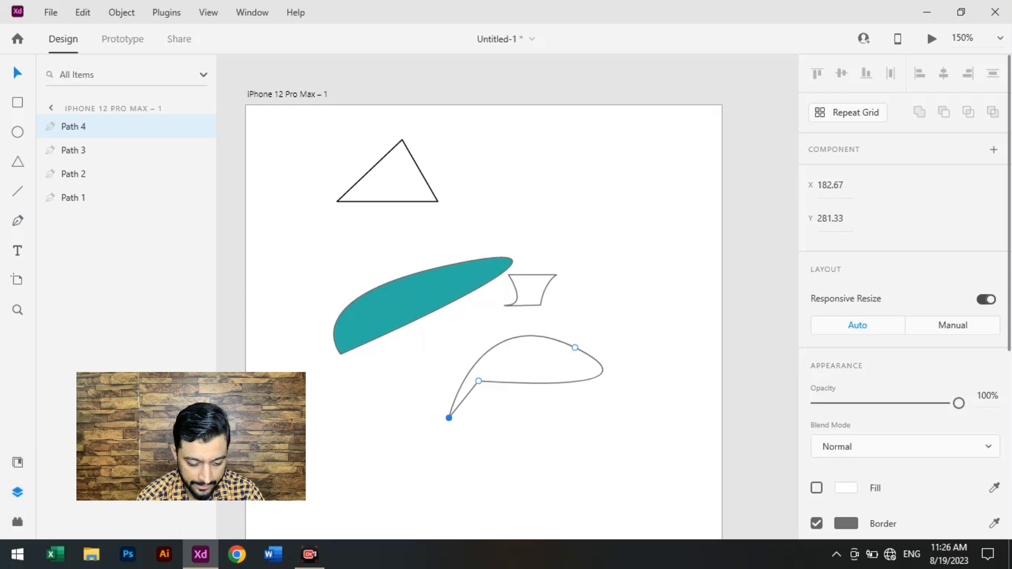
Step: Move the new curved path's smooth point to about X 383, Y 231 and delete its anchor points until the path is removed
left_click(575, 347)
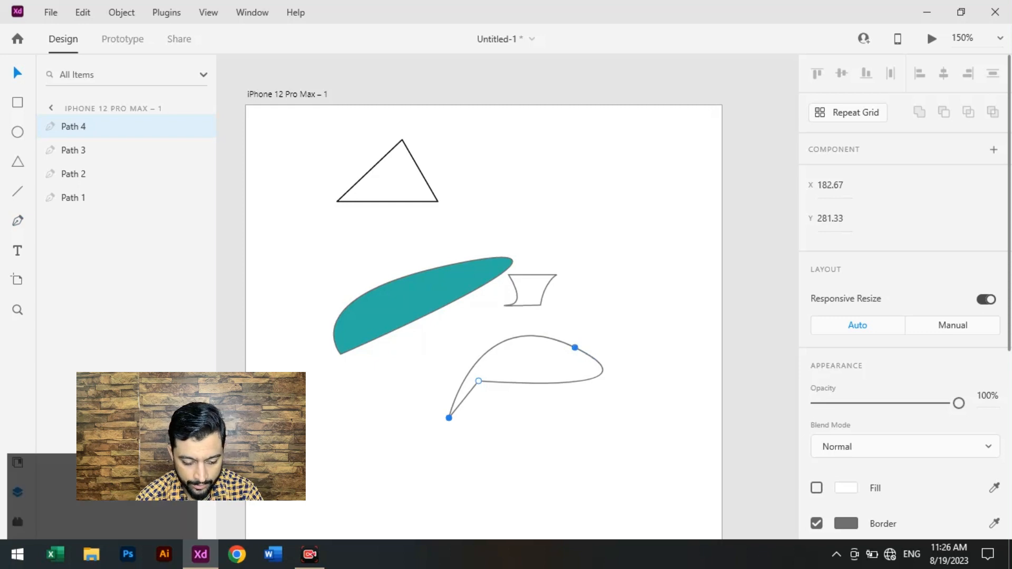
left_click_drag(575, 347, 672, 362)
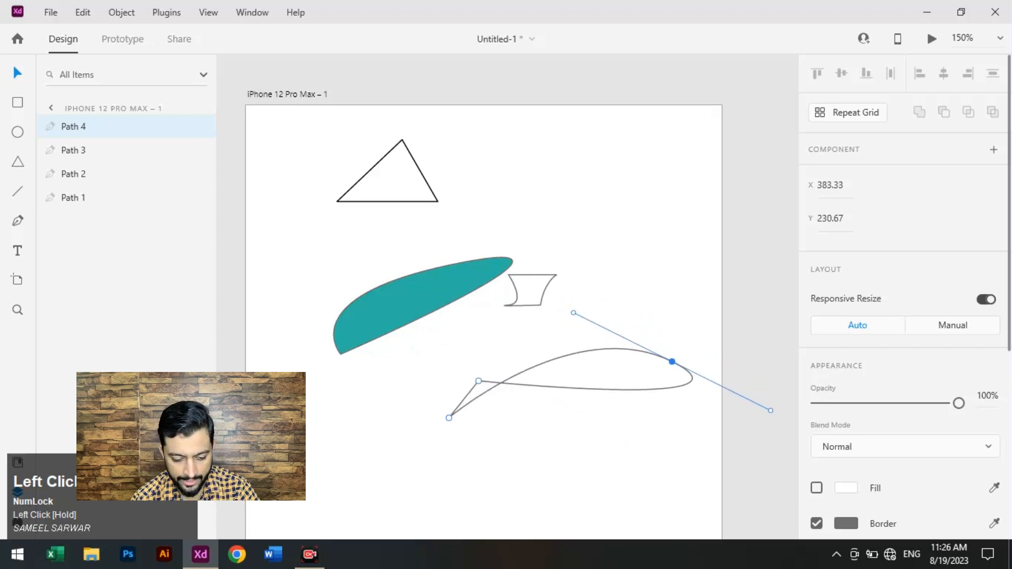
key("Delete")
key("Delete")
key("Delete")
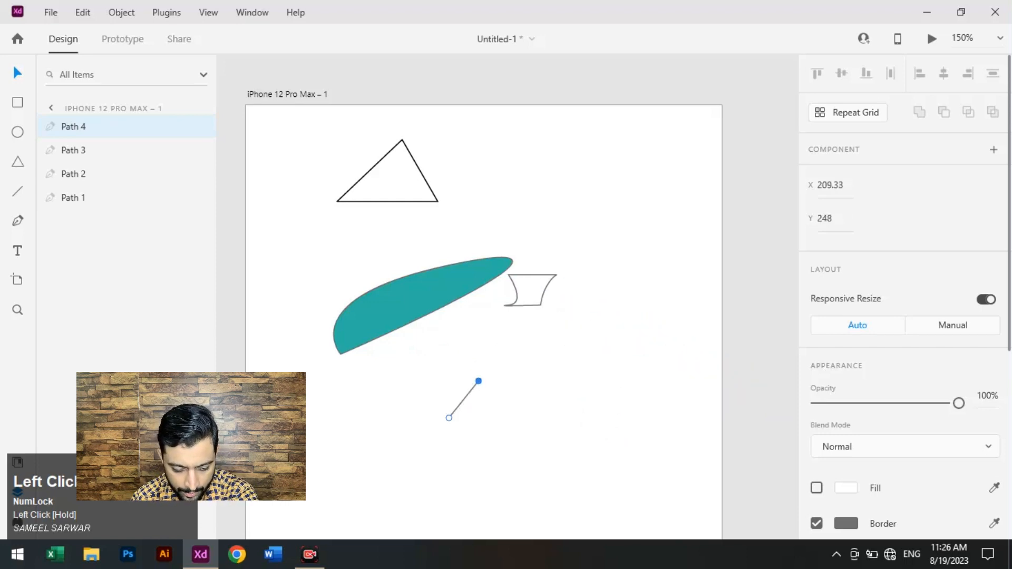
left_click(533, 275)
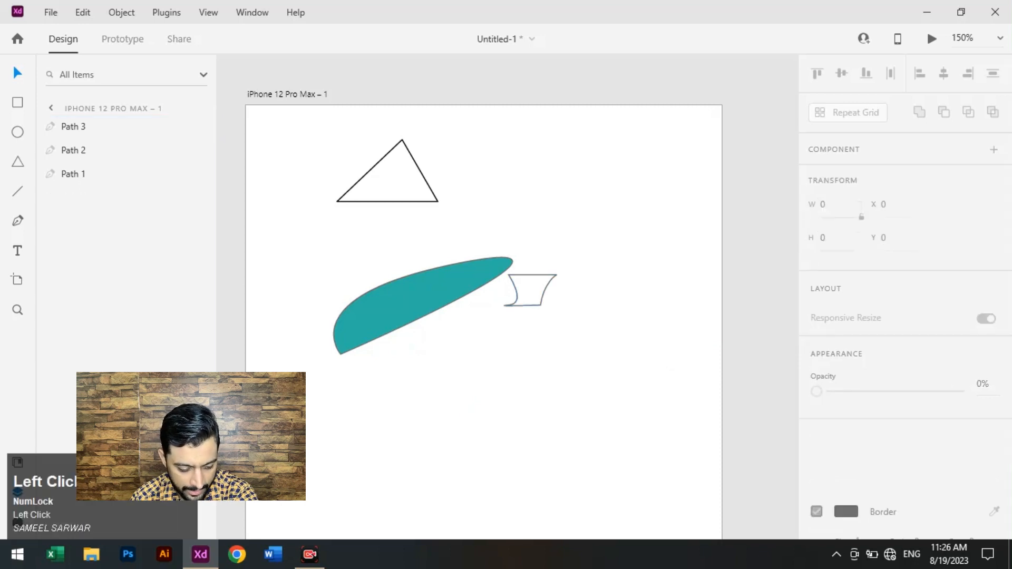
Step: Delete the remaining triangle, teal shape and small four-sided shape so the artboard is empty
key("Delete")
key("Delete")
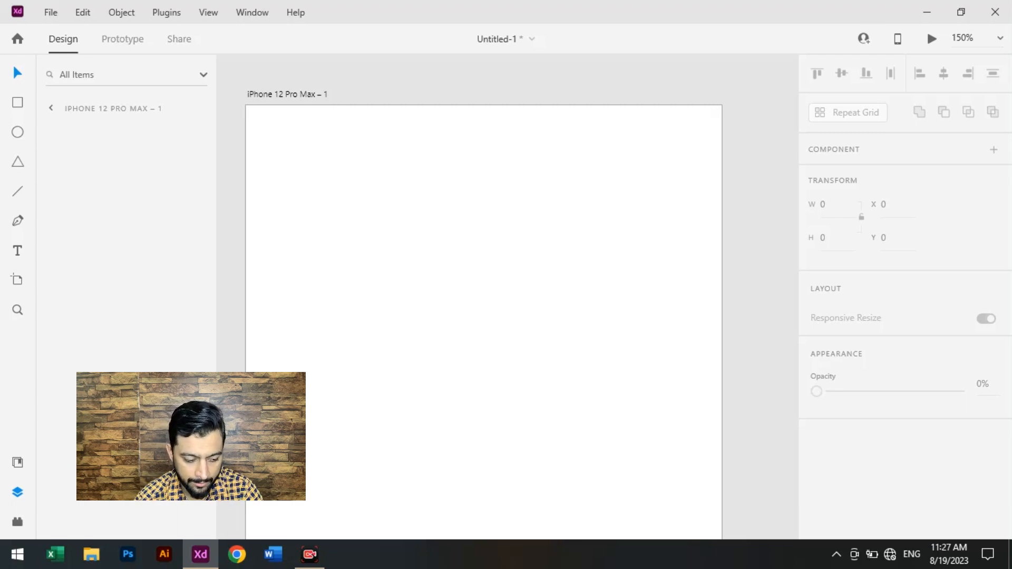
scroll(484, 321, "down", 1)
scroll(484, 322, "up", 1)
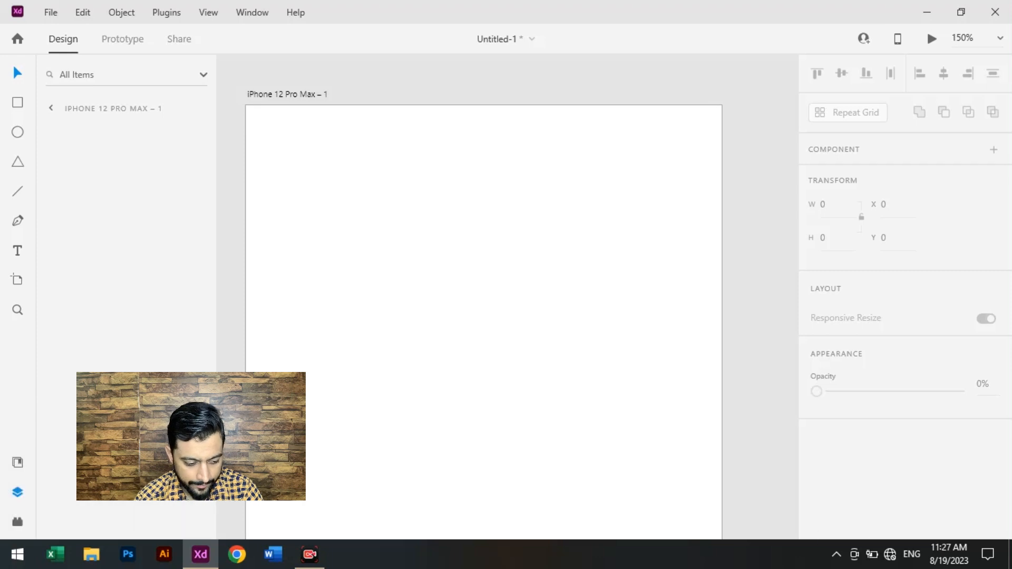
Step: Draw an open S-shaped path with the Pen tool from X 62.67, Y 130 through a smooth middle point to X 365.33, Y 22
left_click(17, 221)
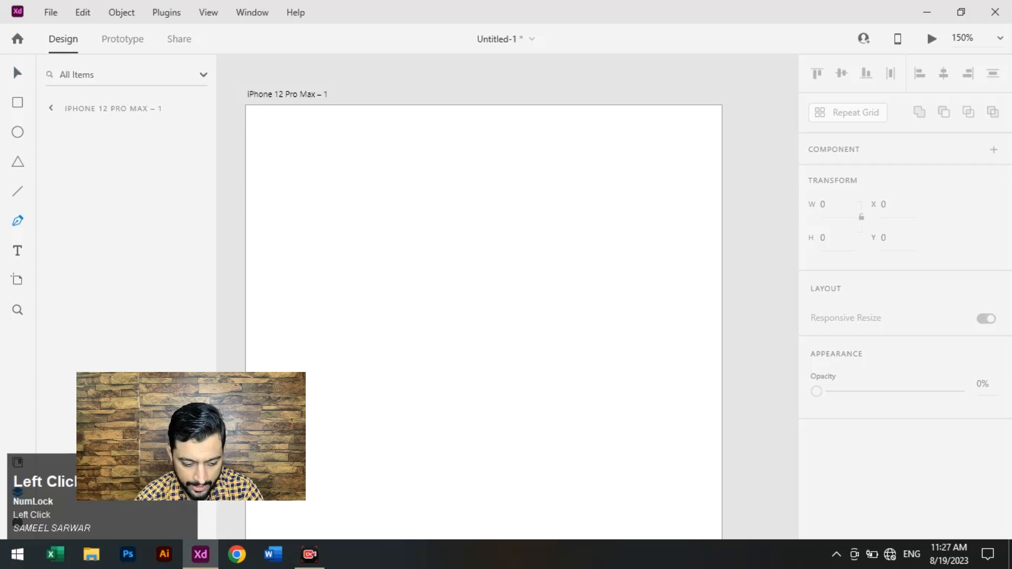
left_click(315, 249)
mouse_move(475, 155)
left_mouse_down()
mouse_move(605, 228)
mouse_move(612, 271)
mouse_move(601, 270)
left_mouse_up()
left_click(652, 130)
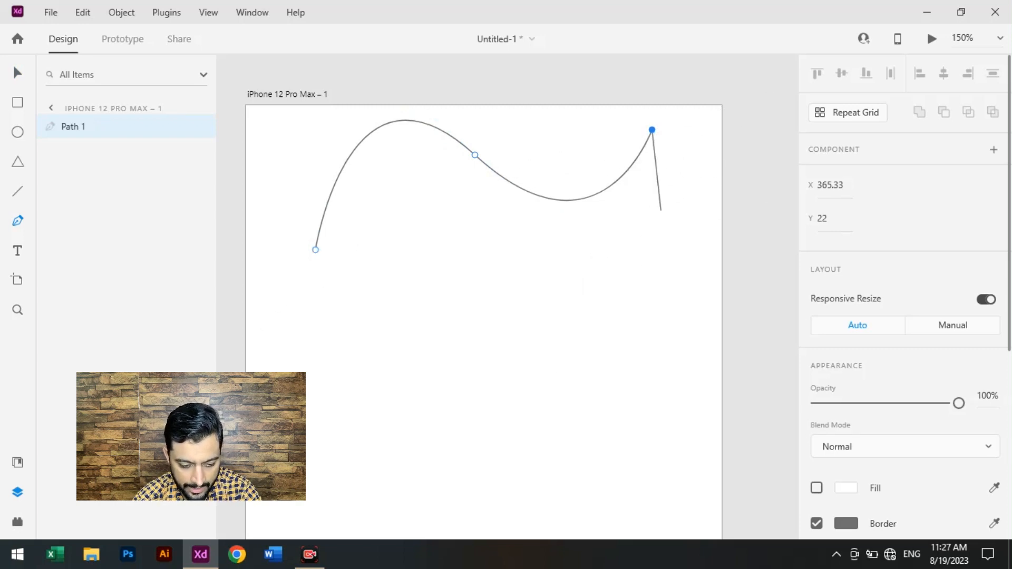
key("Escape")
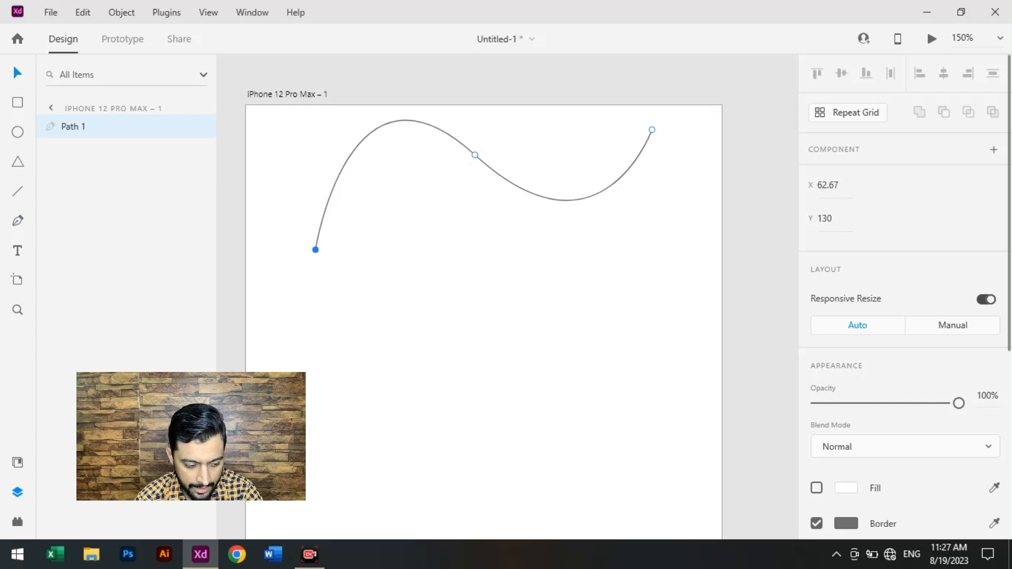
Step: Leave anchor editing and move the whole curve down to about X 72, Y 115
left_click(17, 72)
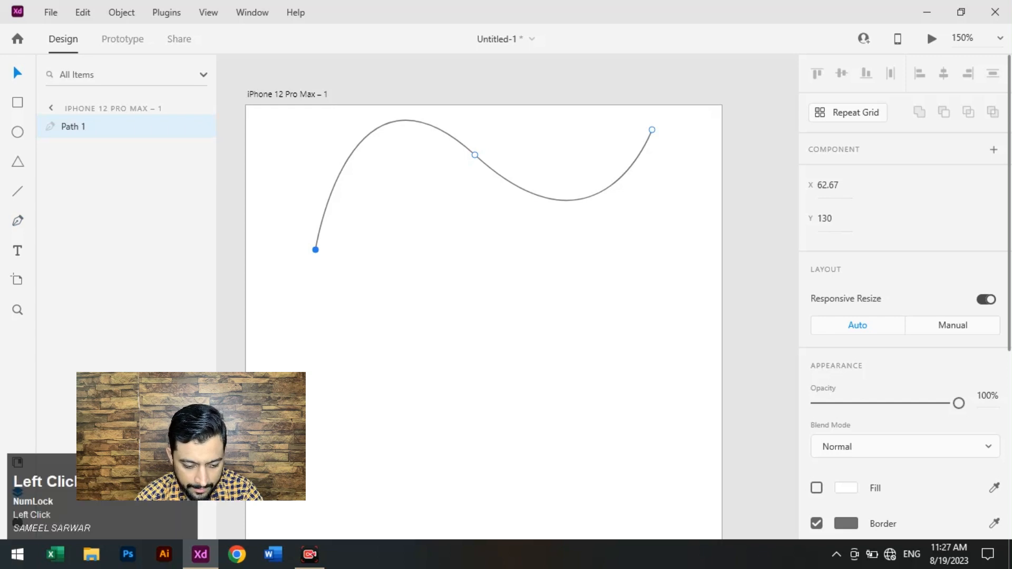
key("Escape")
left_click_drag(477, 161, 487, 274)
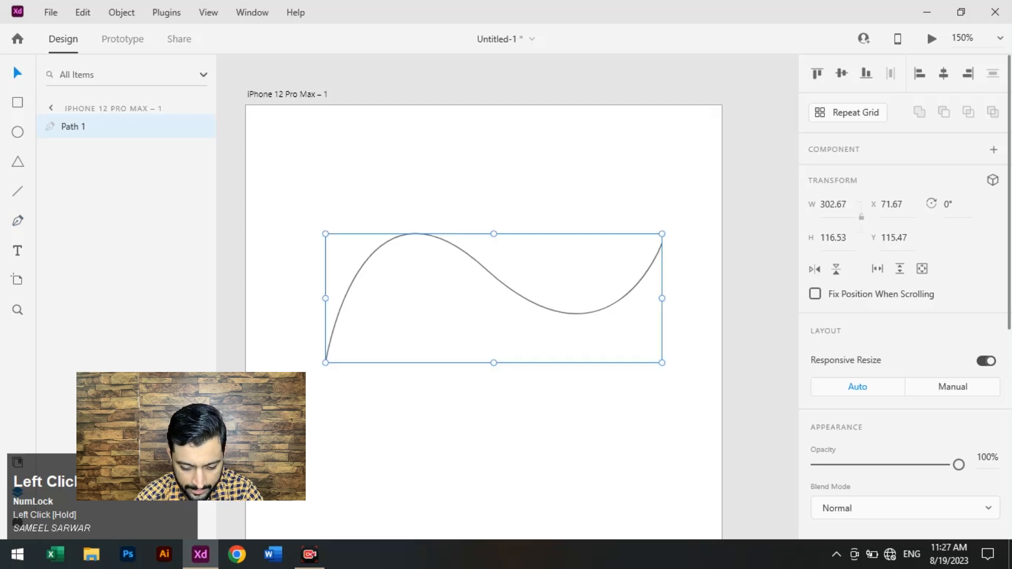
Step: Try a #AB5151 fill on the open curve and turn the fill off again
scroll(896, 316, "down", 4)
left_click(816, 331)
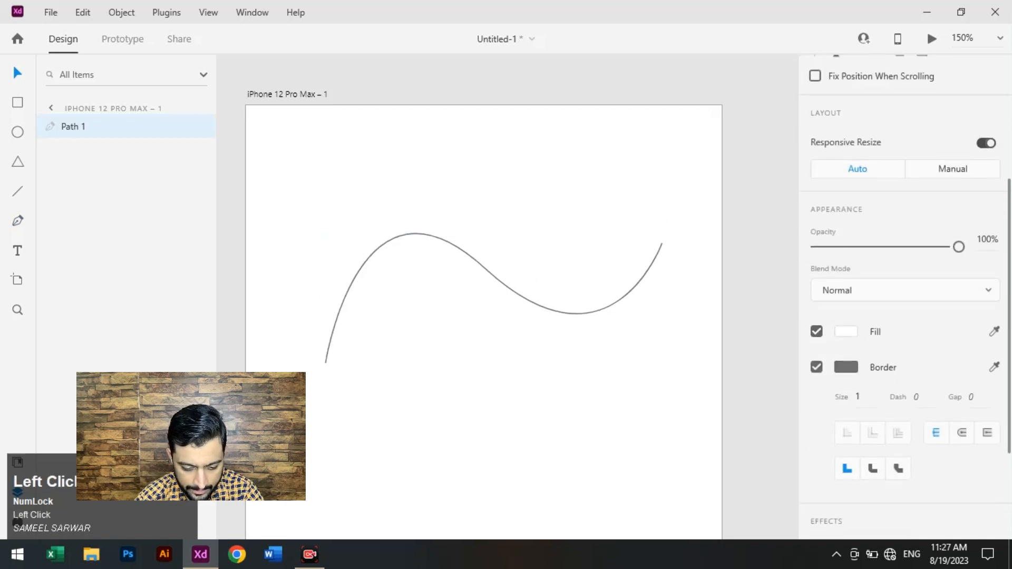
left_click(846, 332)
left_click(729, 261)
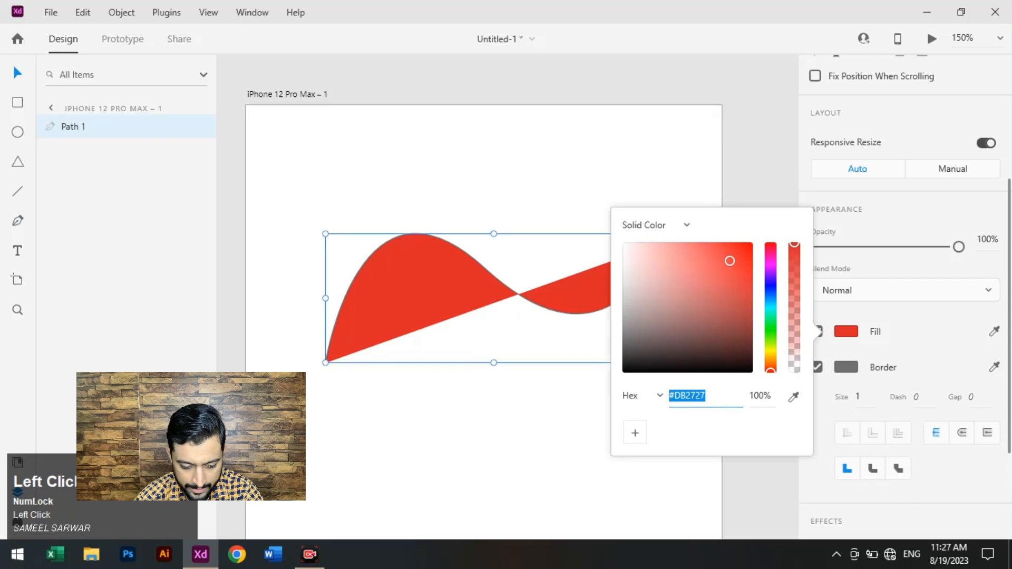
mouse_move(729, 261)
left_mouse_down()
mouse_move(651, 346)
mouse_move(691, 285)
left_mouse_up()
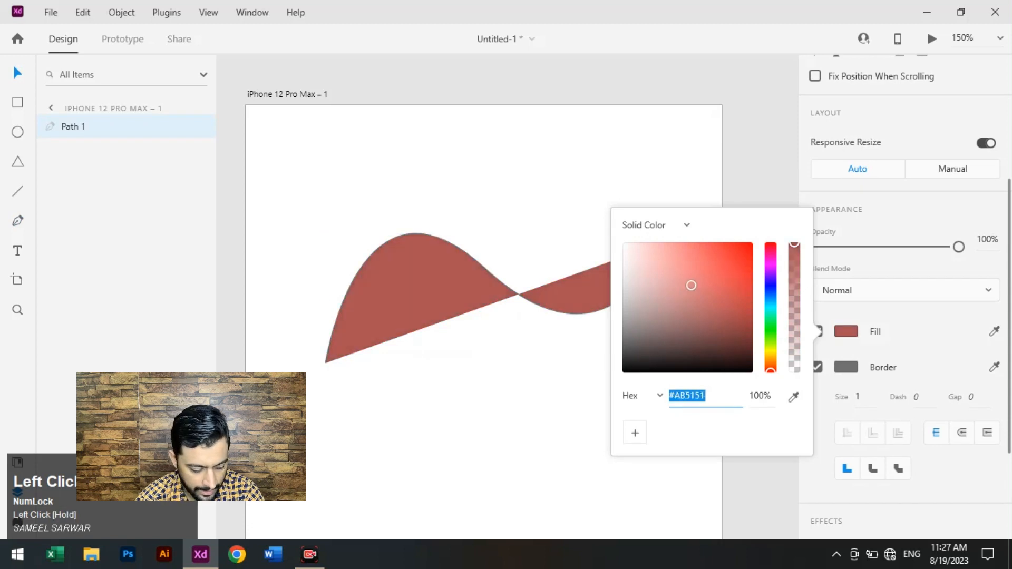
left_click(817, 332)
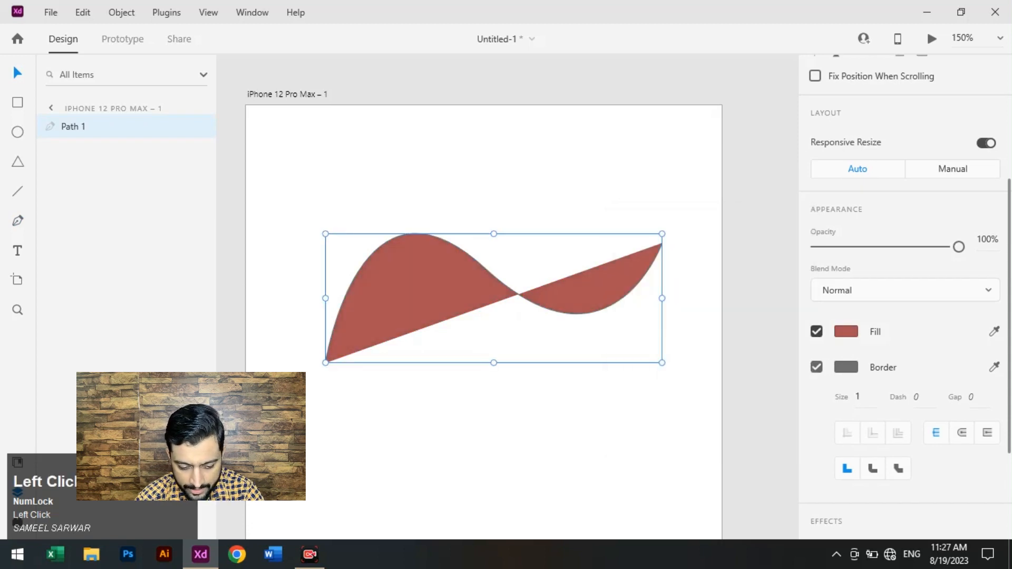
left_click(816, 332)
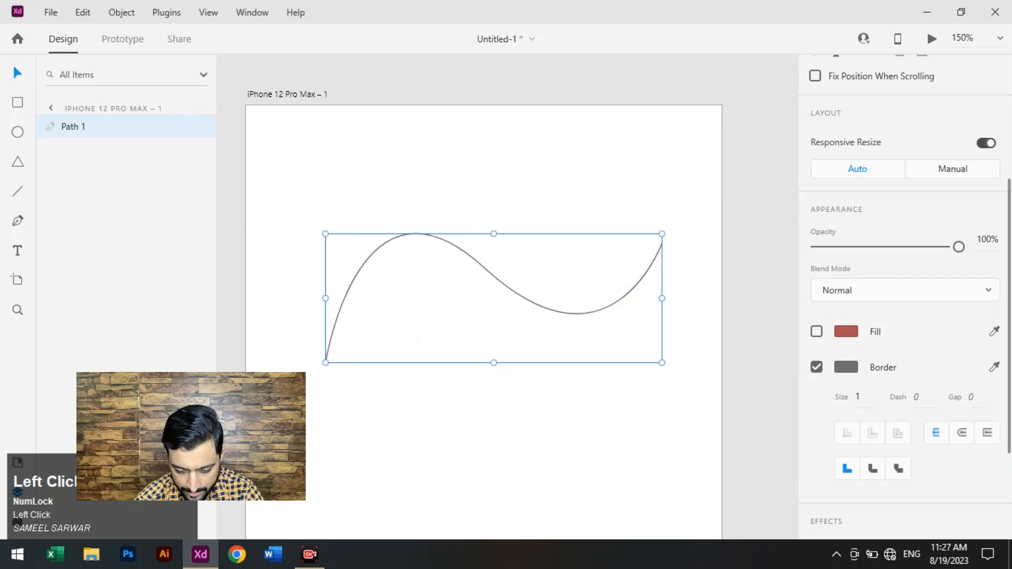
Step: Give the curve's border round joins and shift the curve rightward to the artboard's right edge
left_click(872, 468)
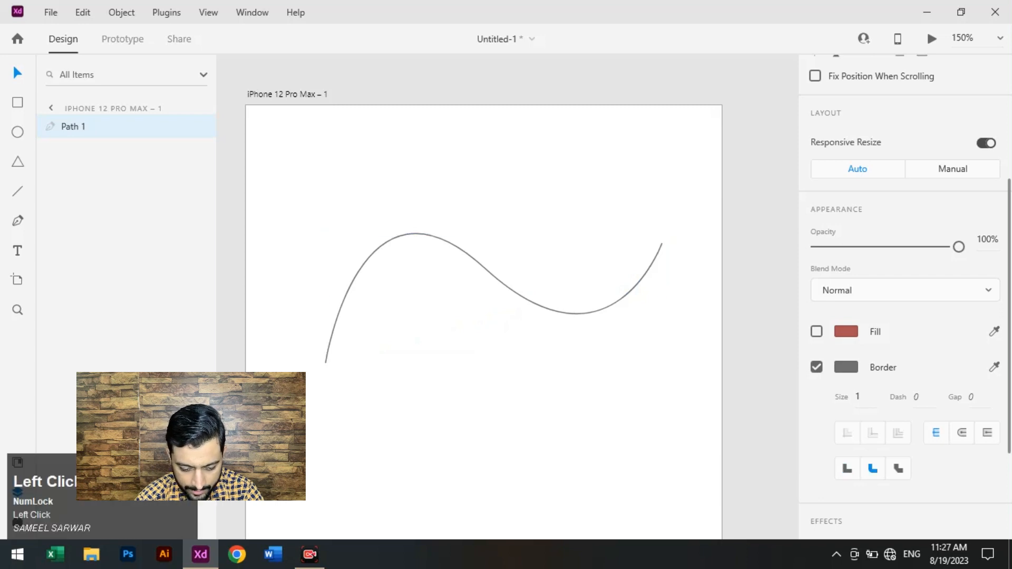
mouse_move(494, 298)
left_mouse_down()
mouse_move(436, 335)
mouse_move(550, 297)
left_mouse_up()
Step: Set the curve's border colour to blue #0B28B9
left_click(846, 367)
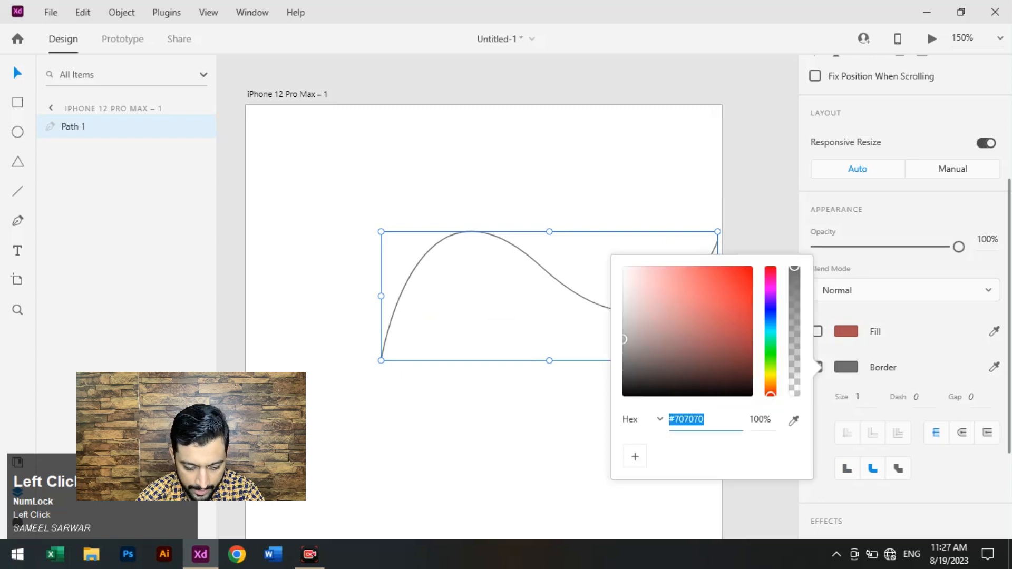
left_click_drag(741, 322, 746, 302)
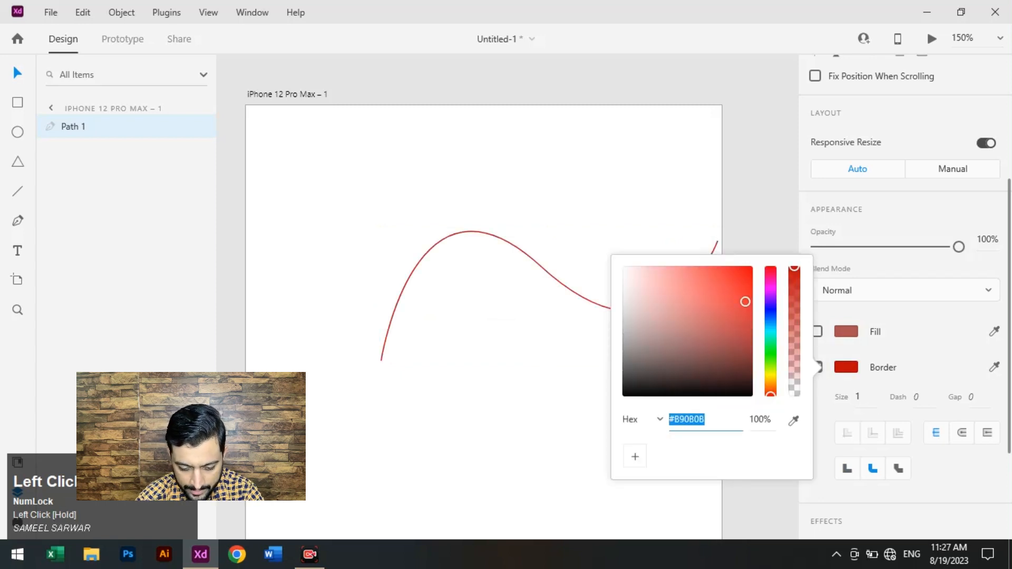
left_click_drag(771, 395, 771, 313)
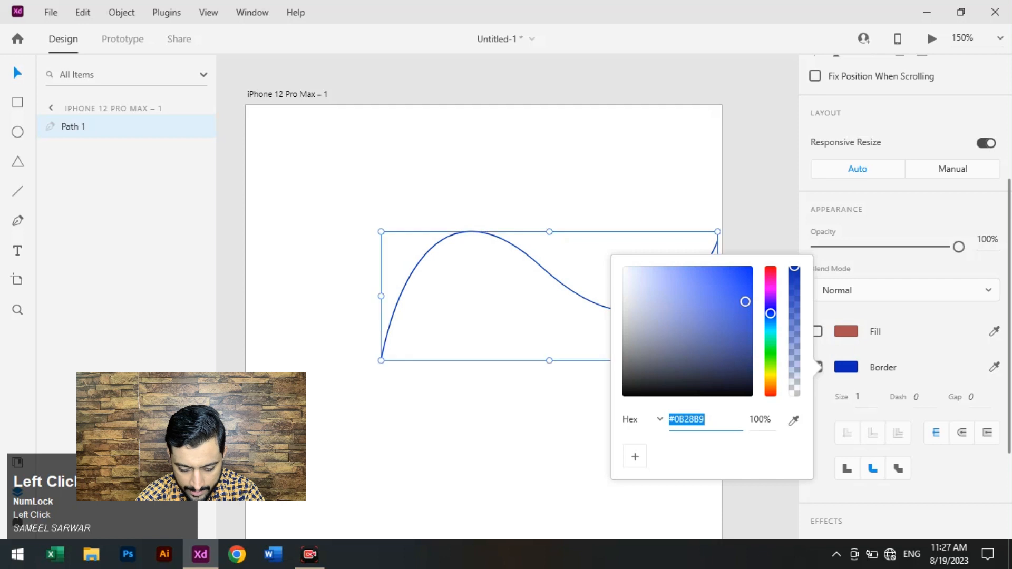
Step: Set the curve's border size to 15 and move the curve leftward, clear of the artboard's right edge
left_click(858, 396)
type("15")
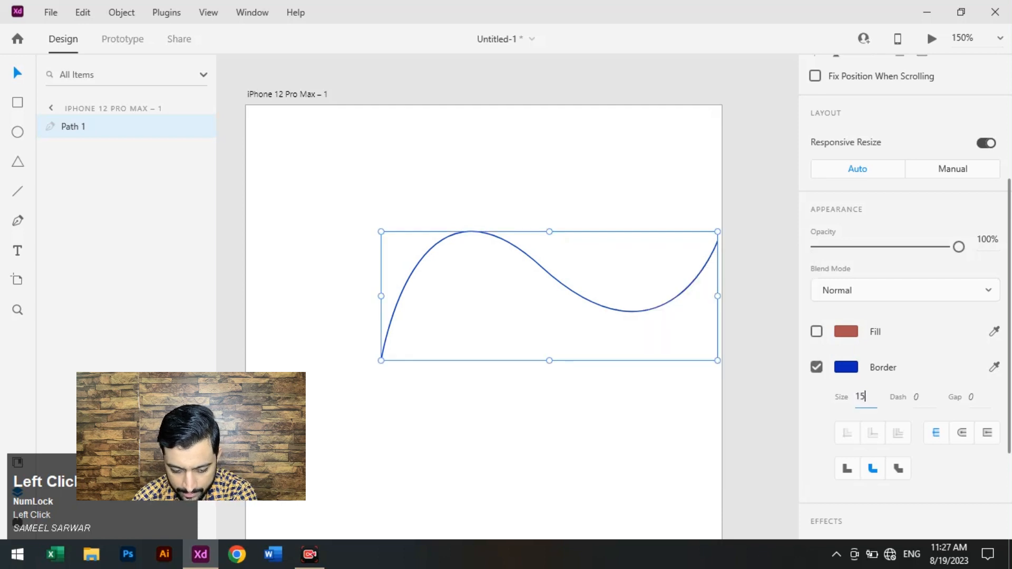
key("Return")
left_click_drag(474, 232, 389, 228)
Step: Change the thick curve's border colour to dark maroon #600D26
left_click(846, 367)
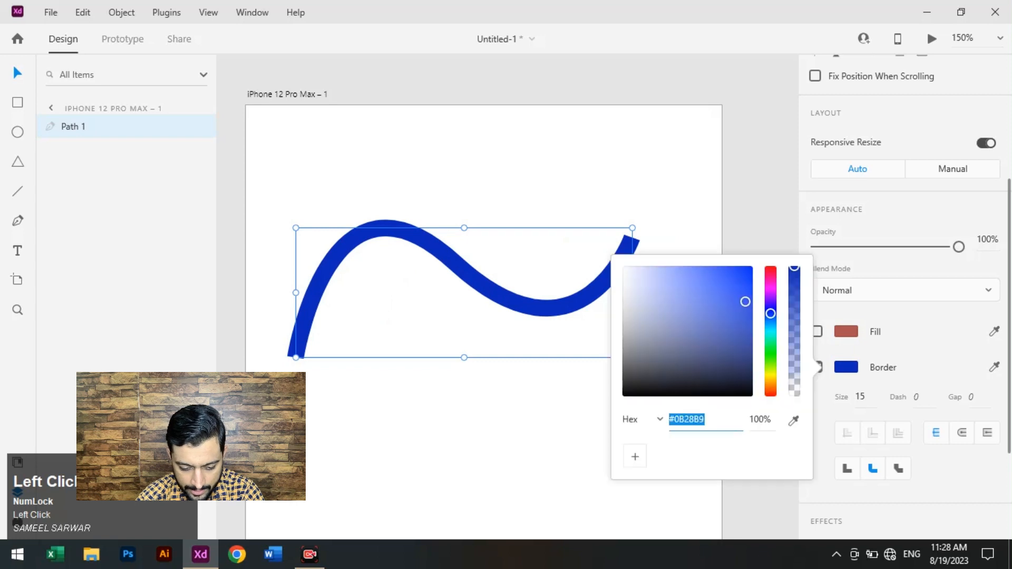
left_click_drag(744, 301, 716, 272)
left_click_drag(771, 314, 735, 347)
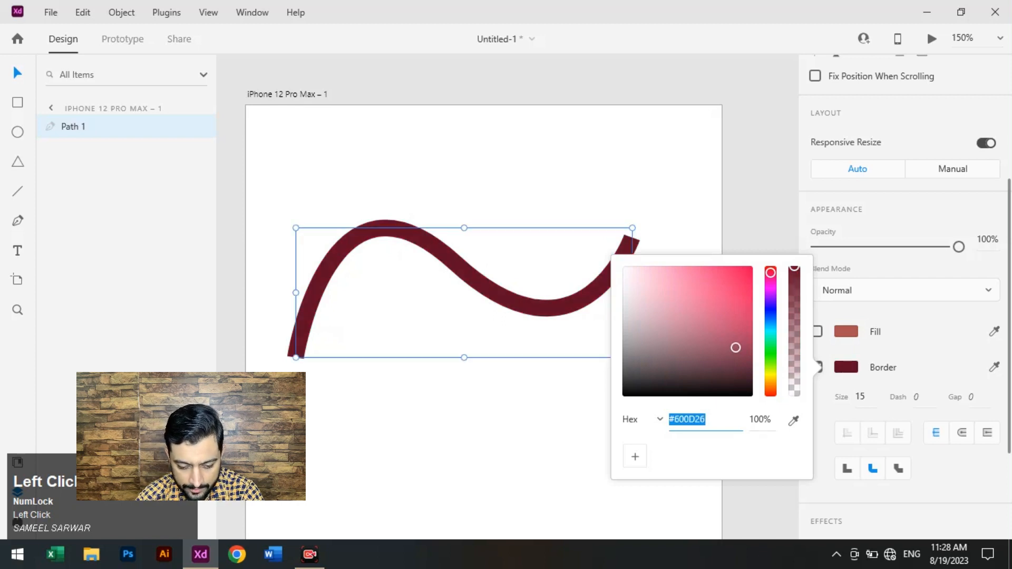
key("Escape")
key("Escape")
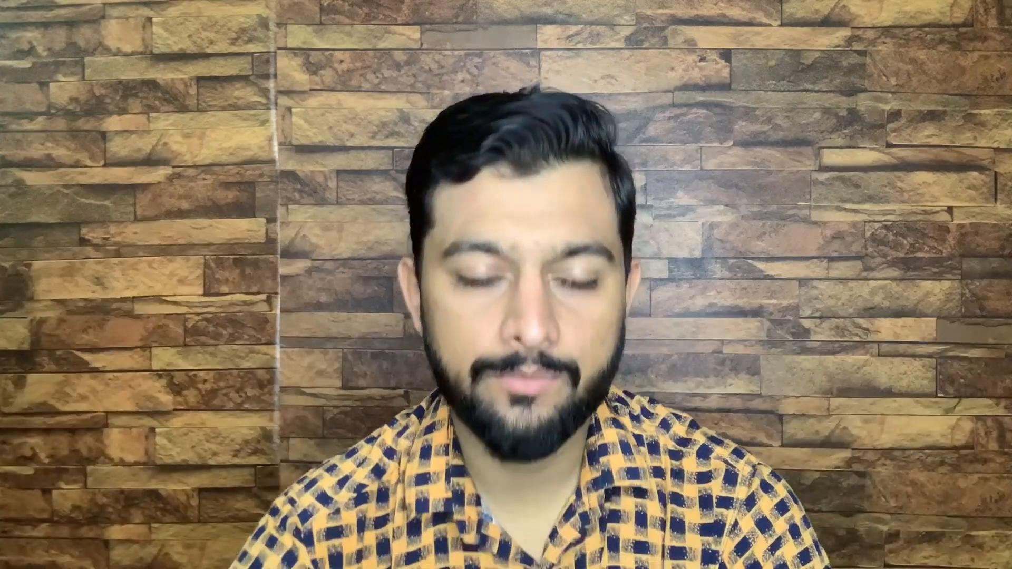